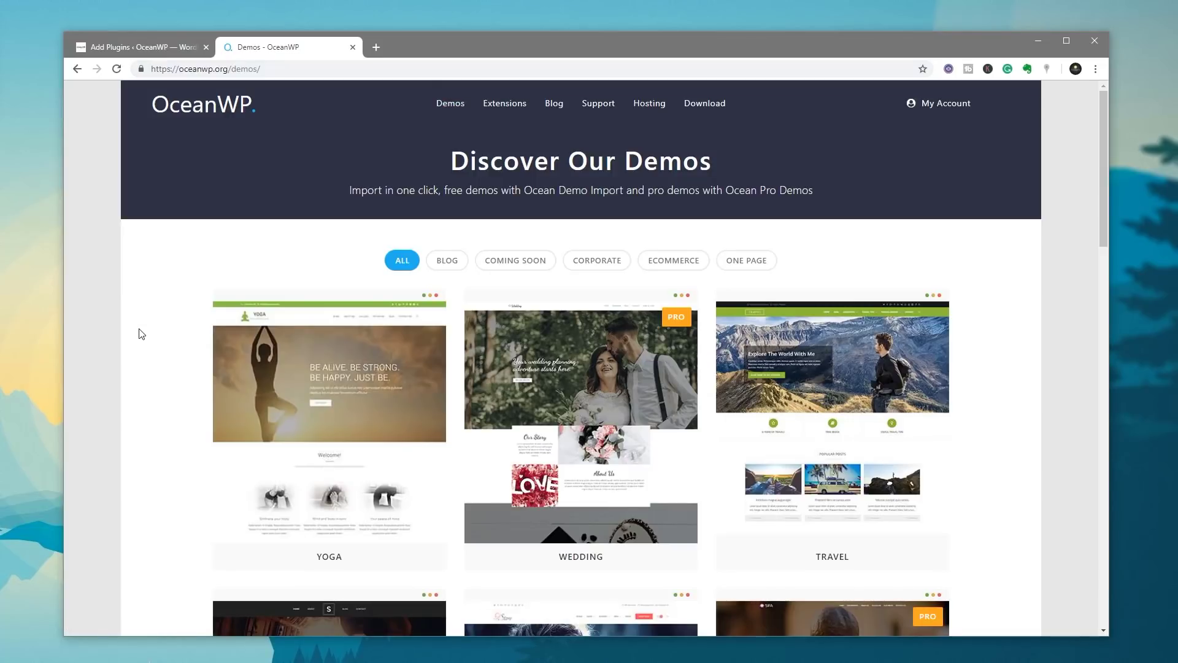
# - Preview the Yoga demo site from the OceanWP demo gallery and close it to return to the plugin installer
pyautogui.moveTo(301, 423)
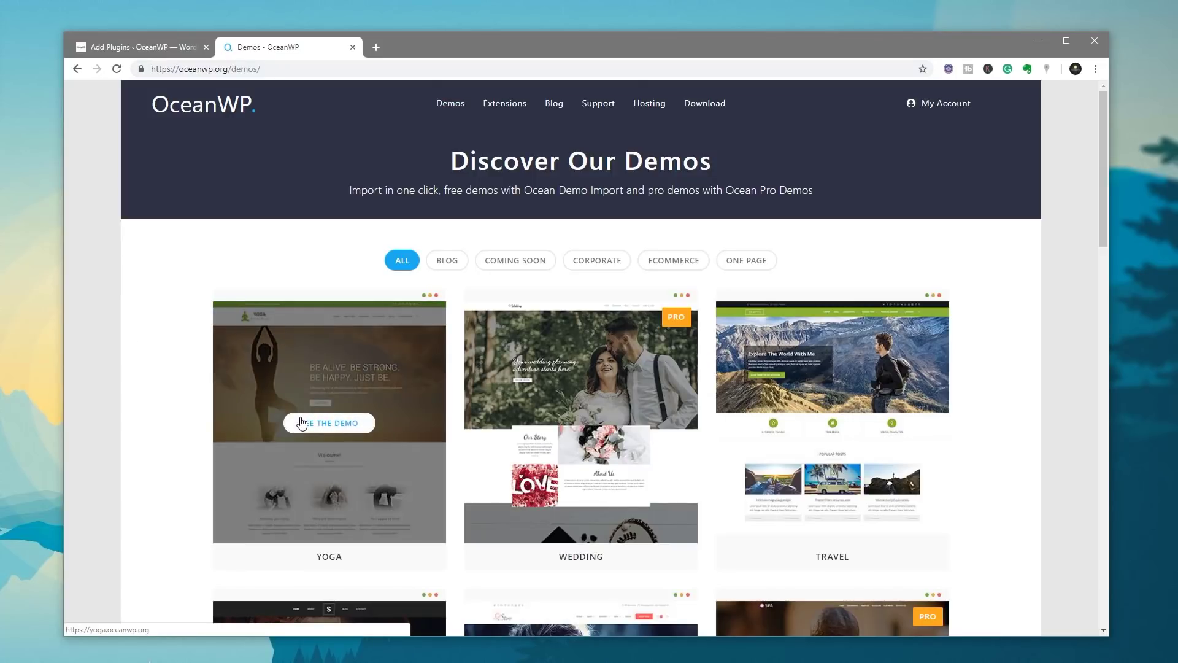
pyautogui.click(301, 423)
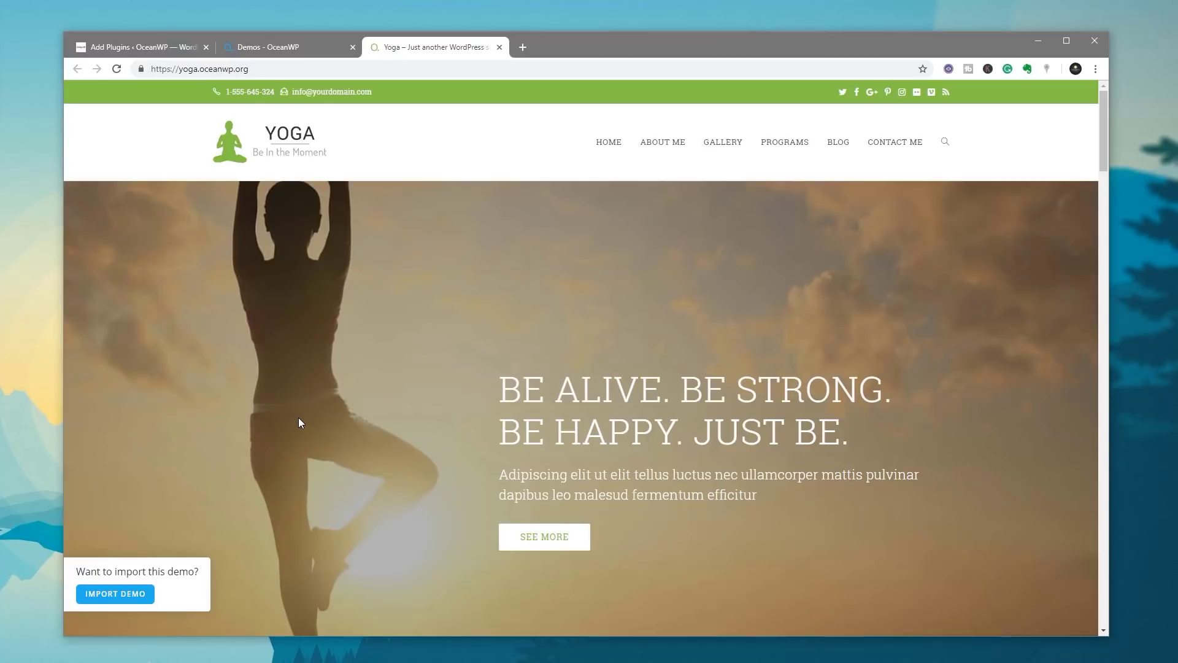
pyautogui.click(500, 49)
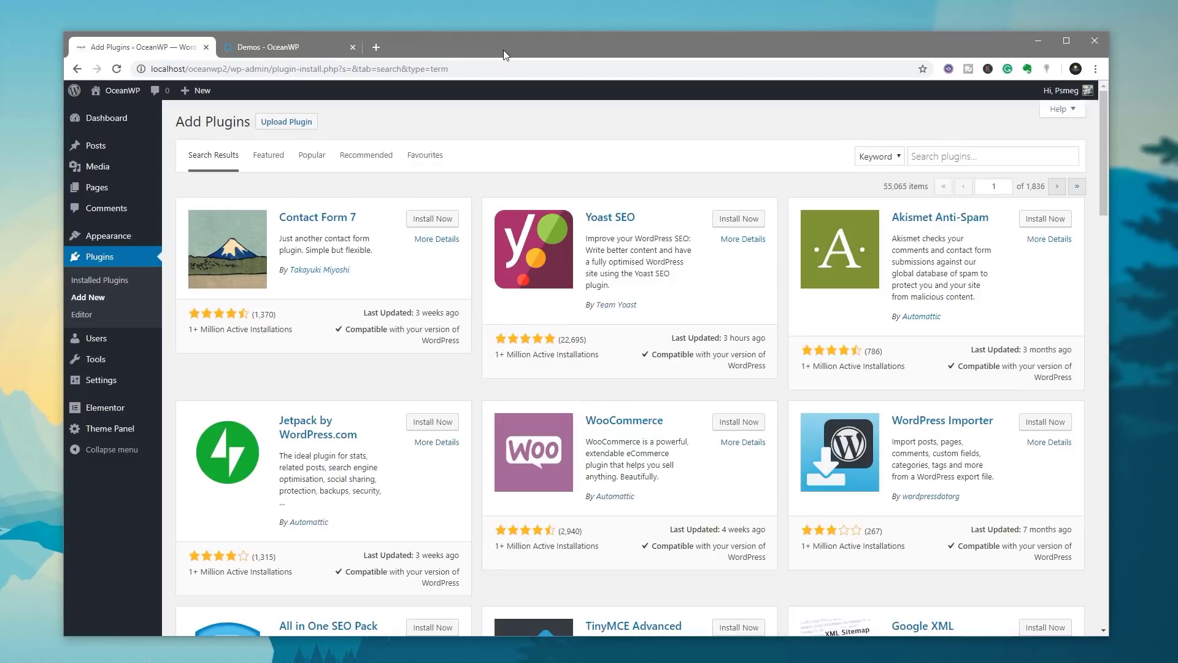
# - Find the Ocean Demo Import plugin by searching "ocean demo import", and install and activate it
pyautogui.click(930, 157)
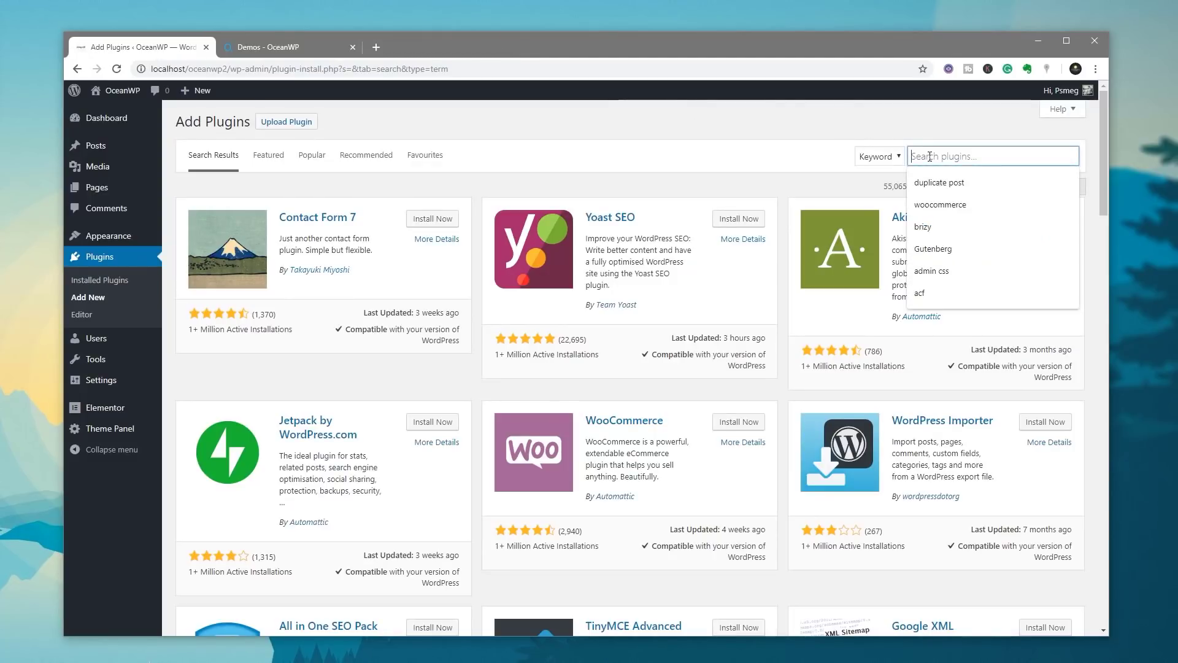
pyautogui.write('ocean demo import')
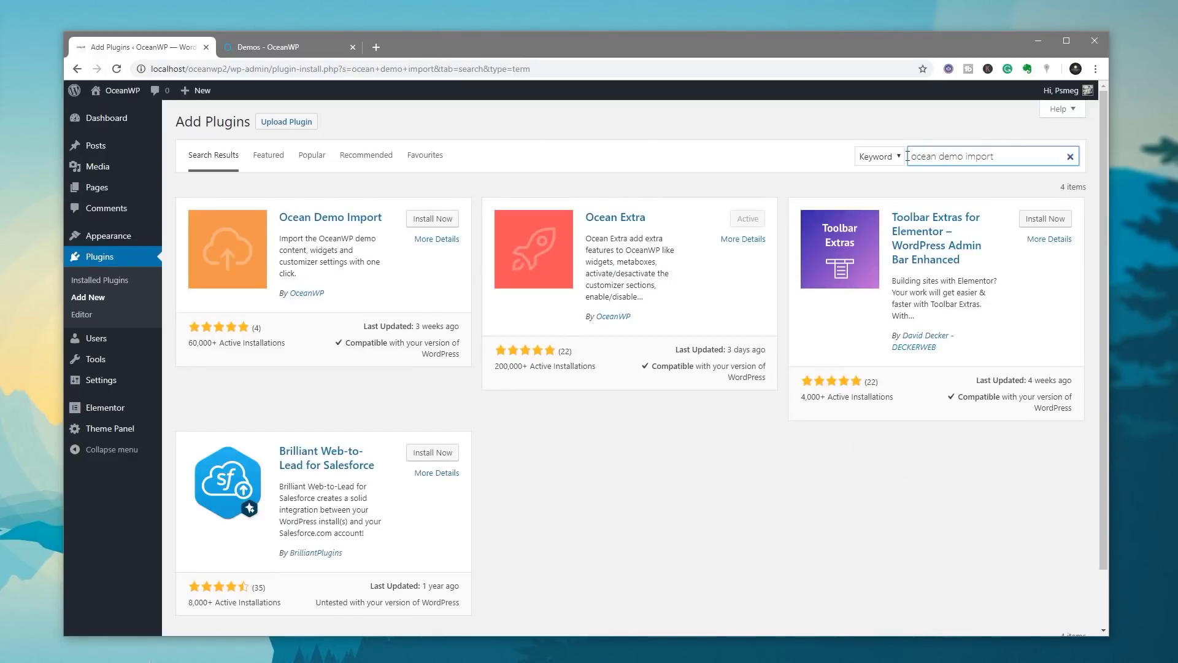
pyautogui.click(437, 221)
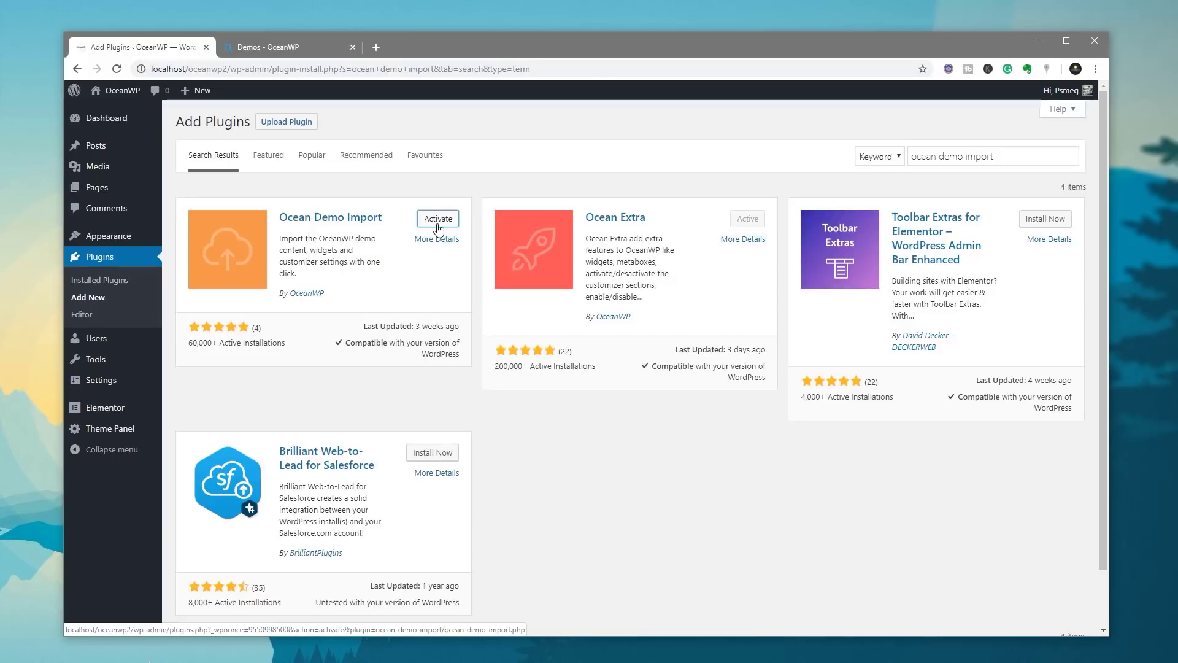
pyautogui.click(438, 220)
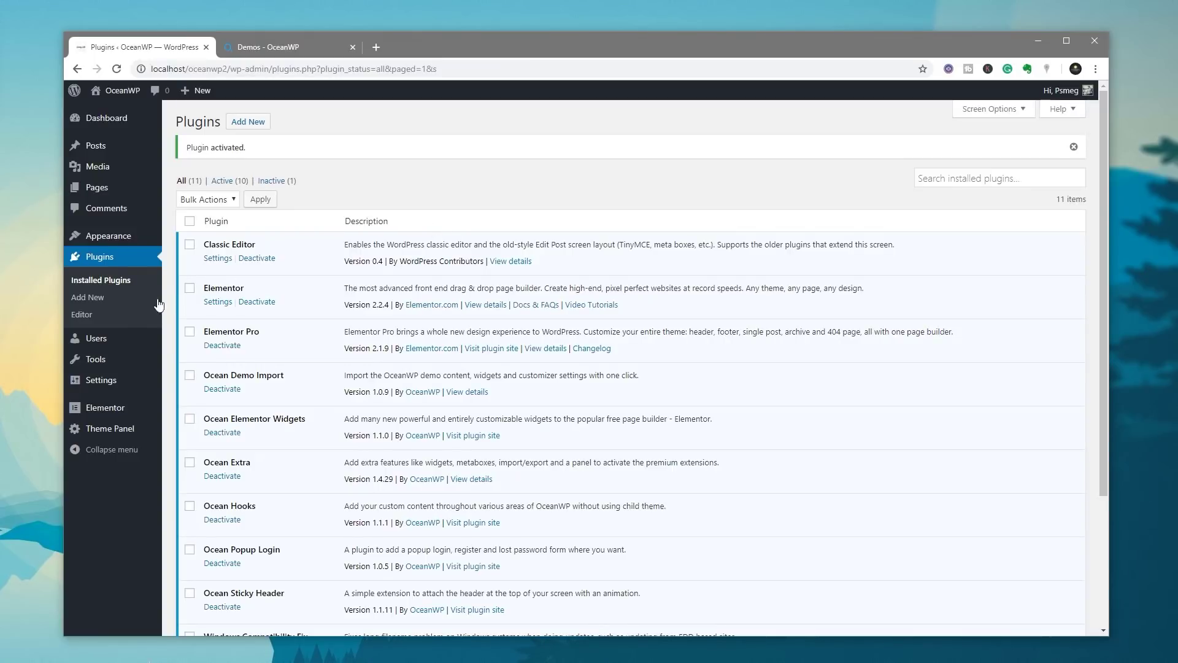
# - Browse the One Page and eCommerce categories of OceanWP's installable demos and open the import setup for the Simple demo
pyautogui.moveTo(109, 433)
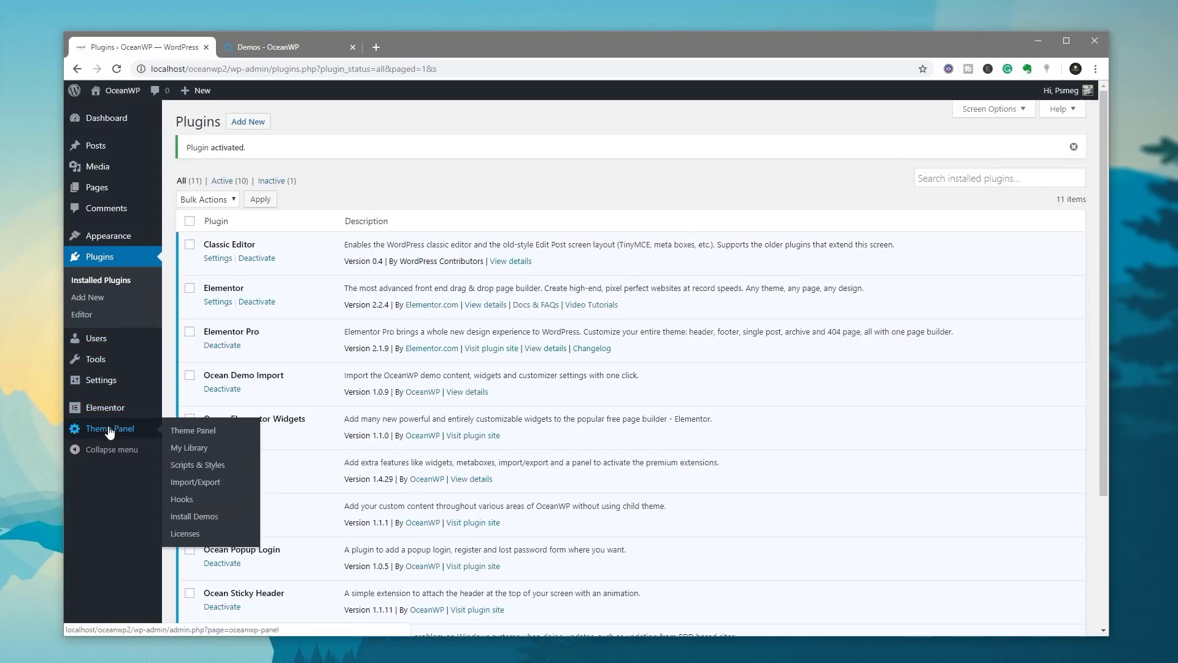
pyautogui.click(201, 520)
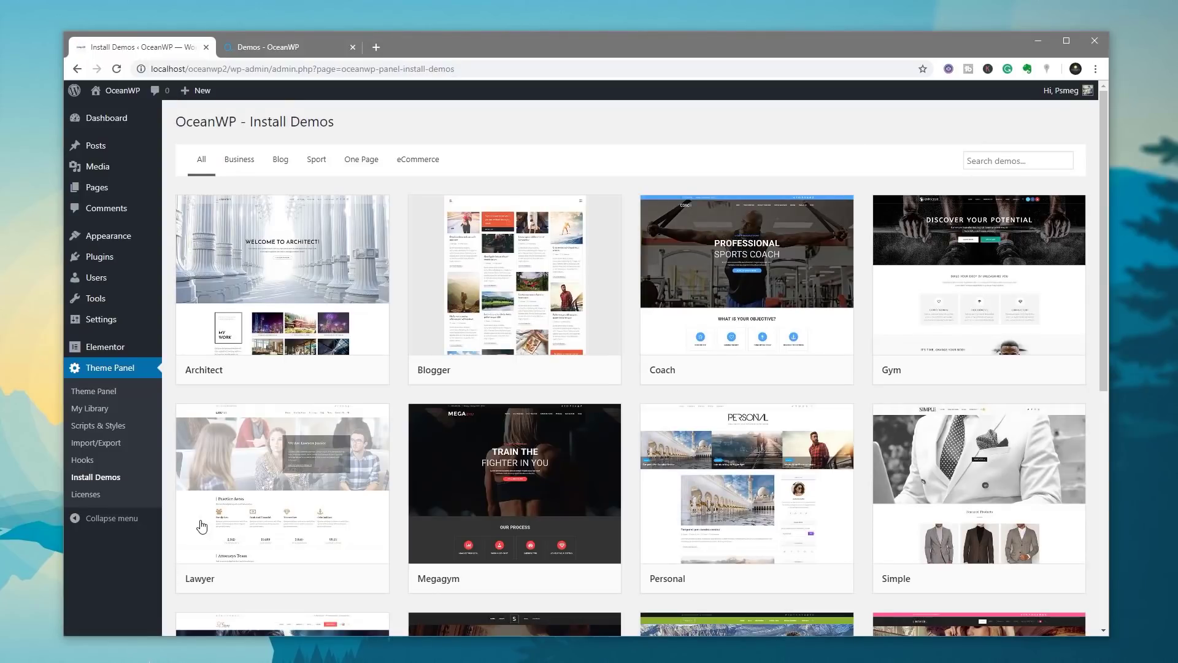
pyautogui.moveTo(477, 335)
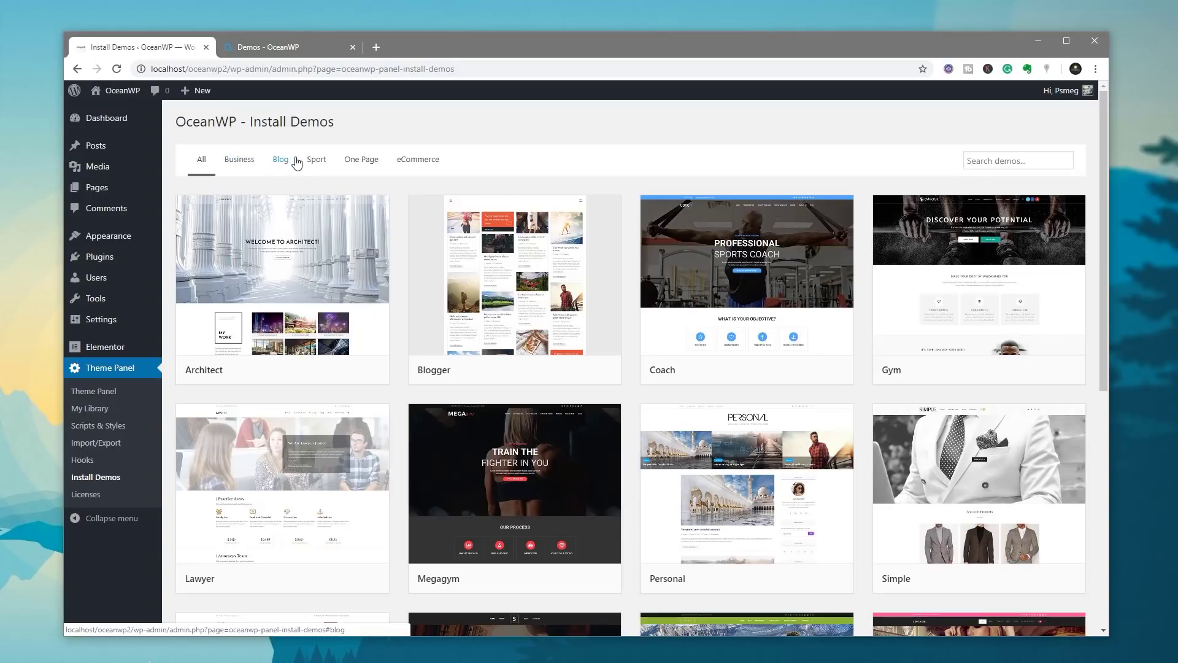
pyautogui.click(352, 165)
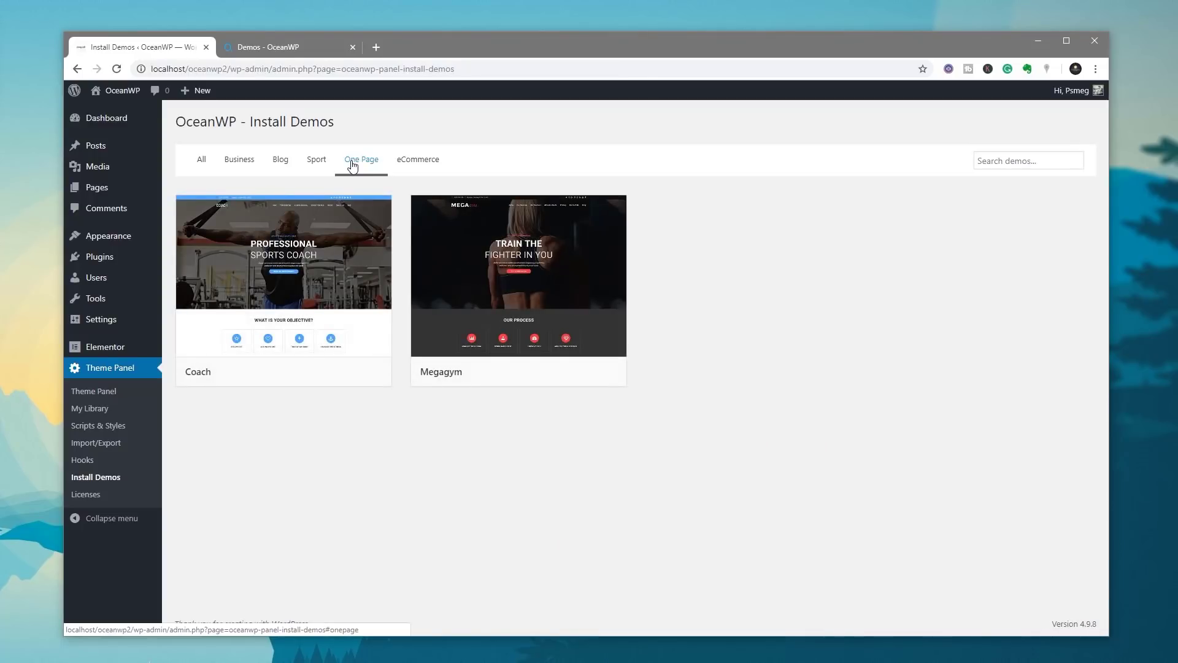
pyautogui.click(412, 165)
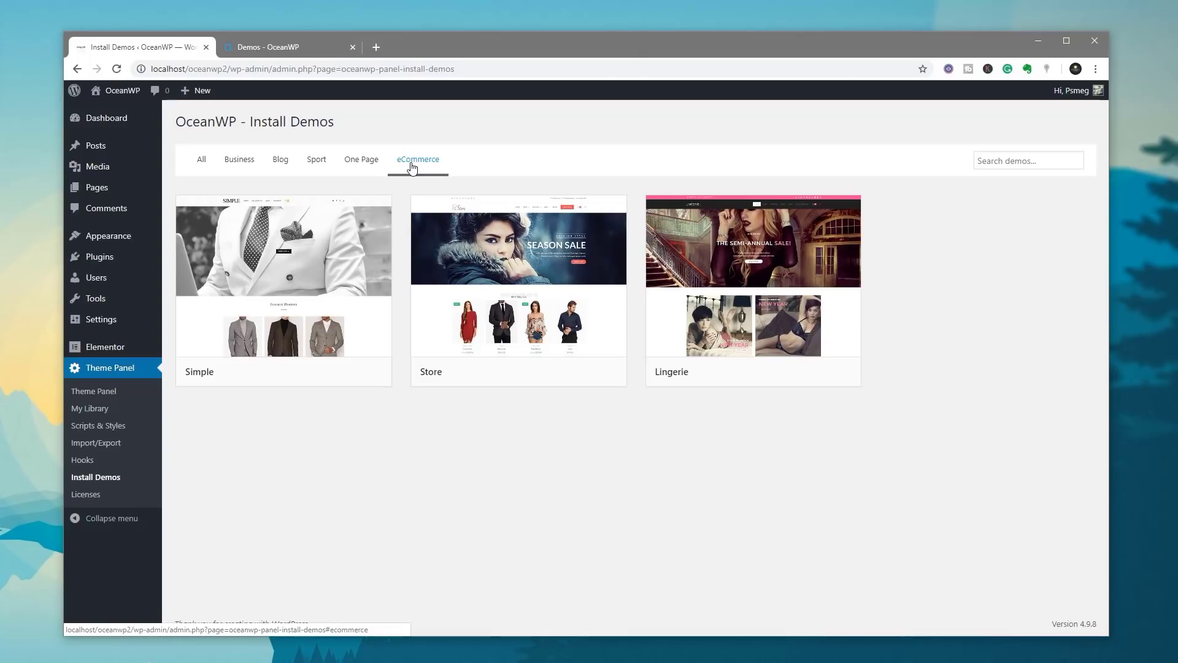
pyautogui.moveTo(284, 254)
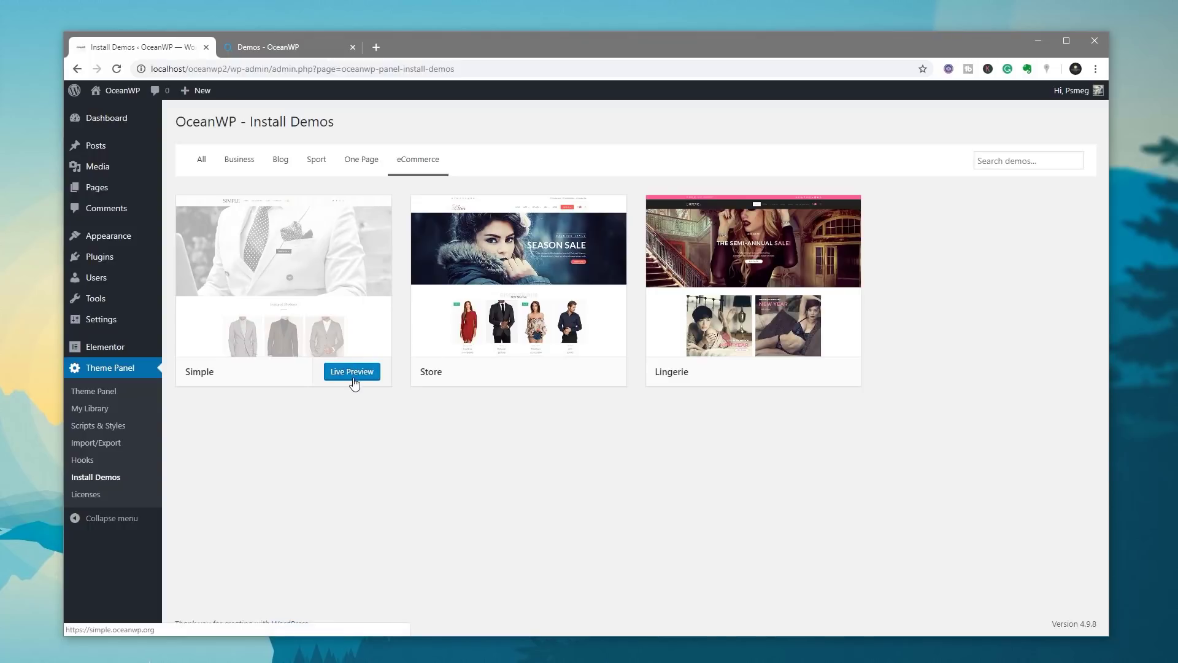
pyautogui.click(276, 299)
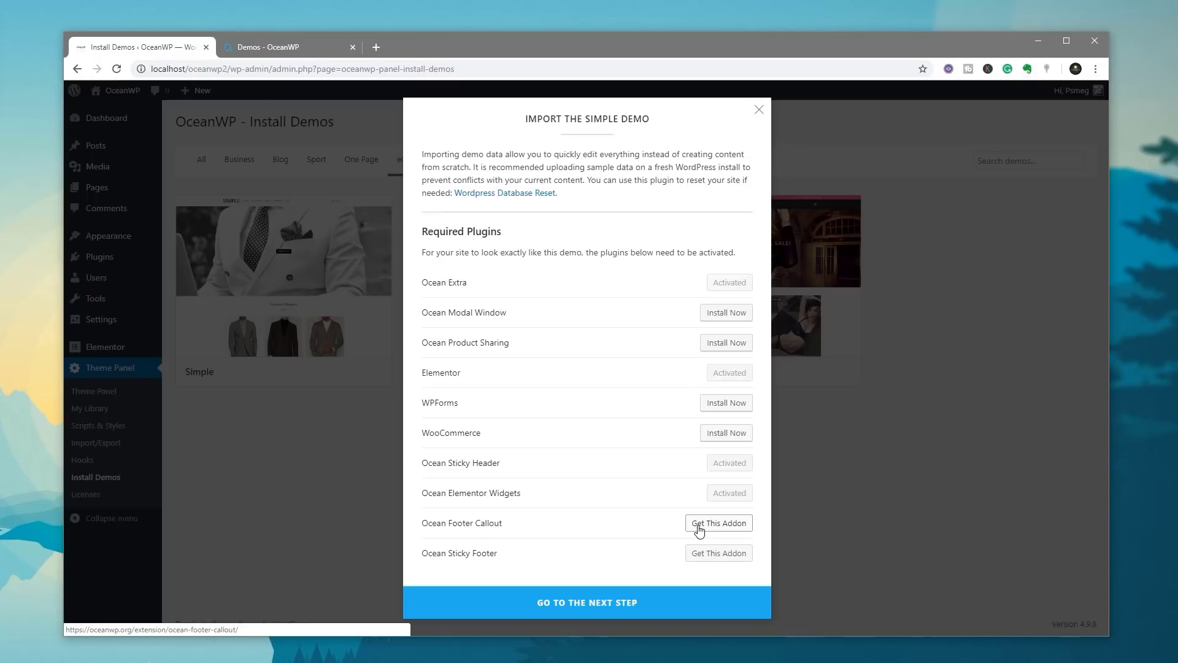
# - Install the required plugins Ocean Modal Window, Ocean Product Sharing, WPForms and WooCommerce for the Simple demo
pyautogui.click(728, 315)
pyautogui.click(726, 343)
pyautogui.click(727, 404)
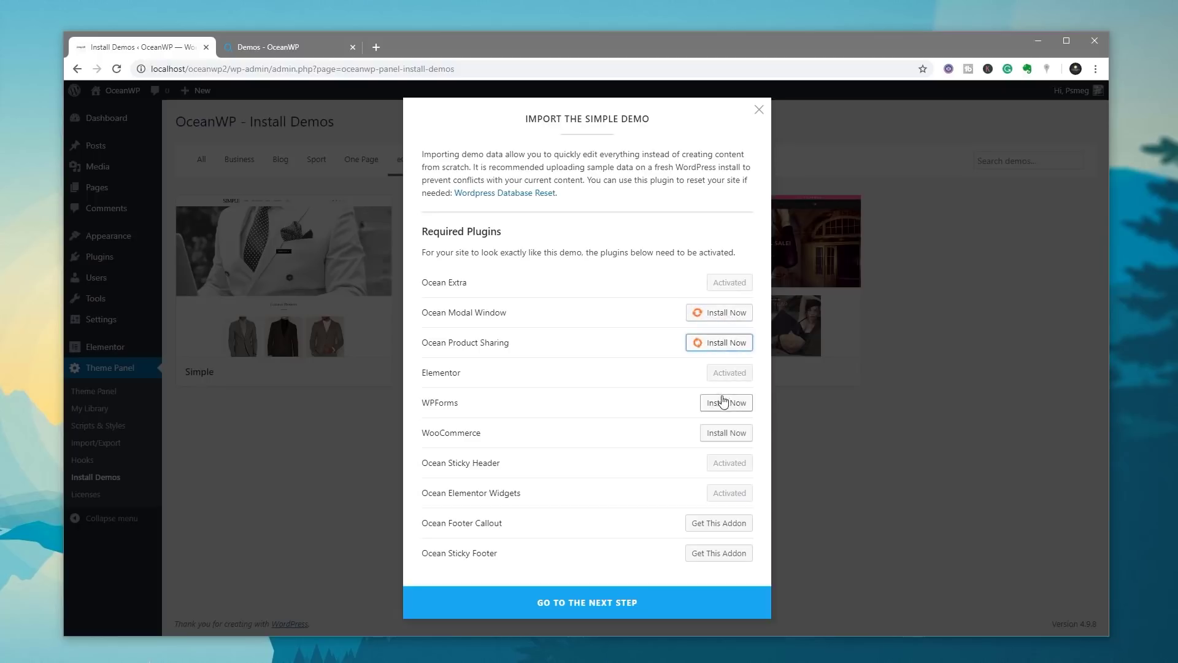
pyautogui.click(728, 435)
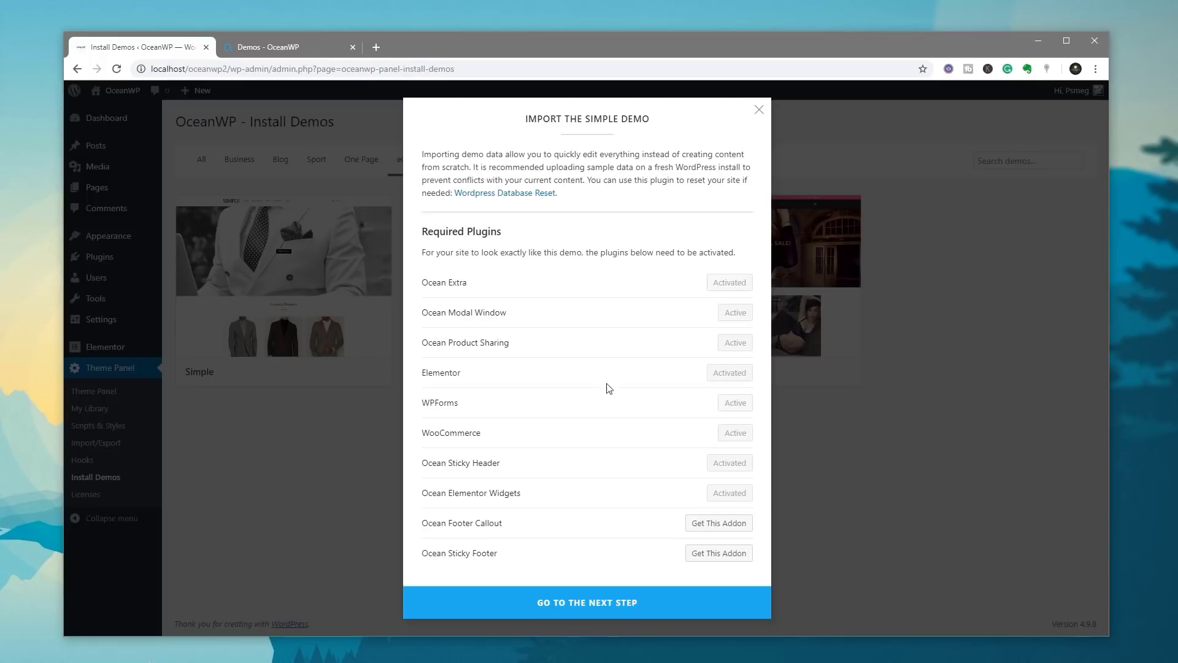
# - Look up the Footer Callout add-on and the account's list of downloadable extensions on the OceanWP site, and return to the demo import
pyautogui.click(712, 523)
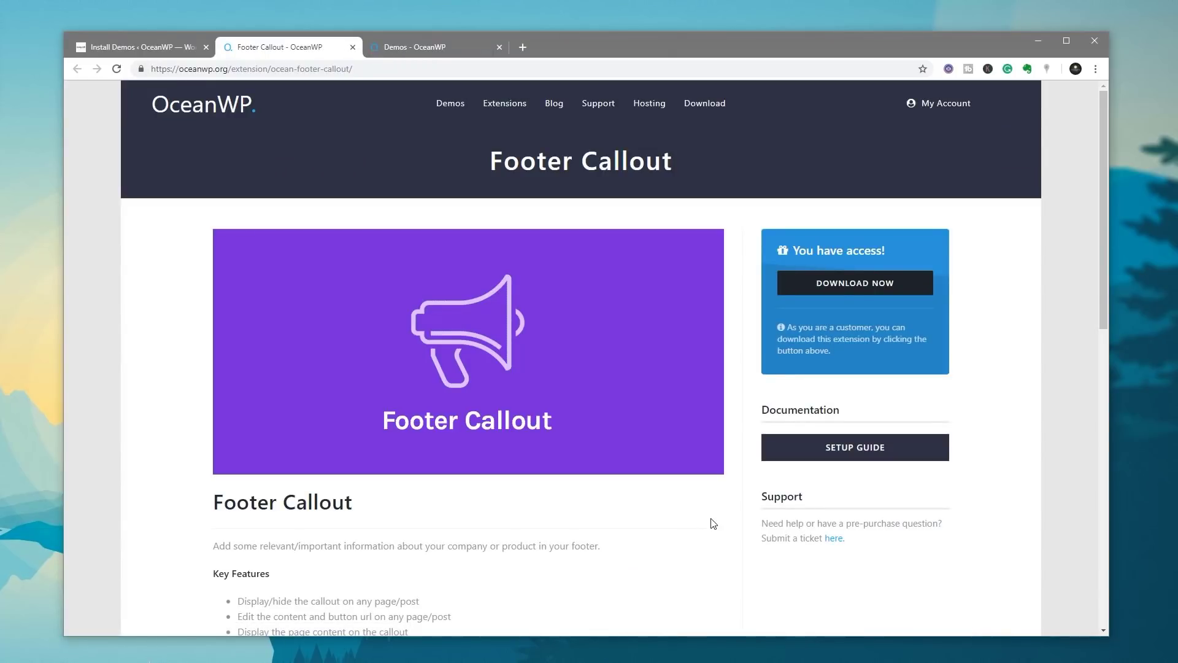
pyautogui.click(937, 108)
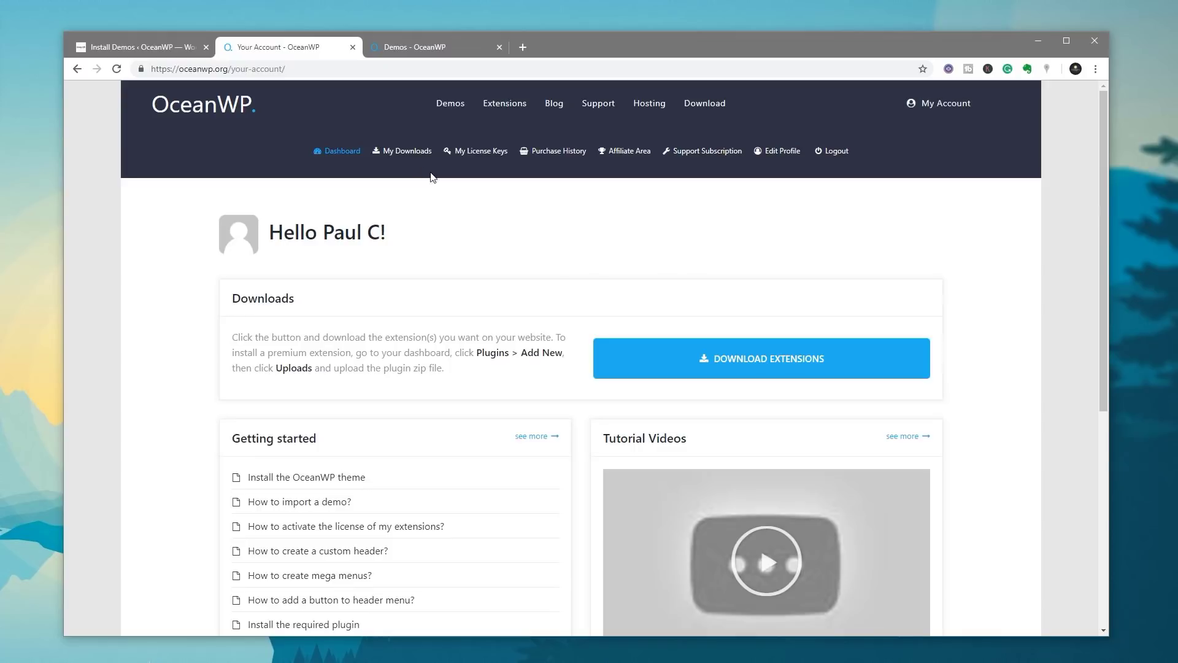
pyautogui.click(410, 154)
pyautogui.scroll(-3, 209, 366)
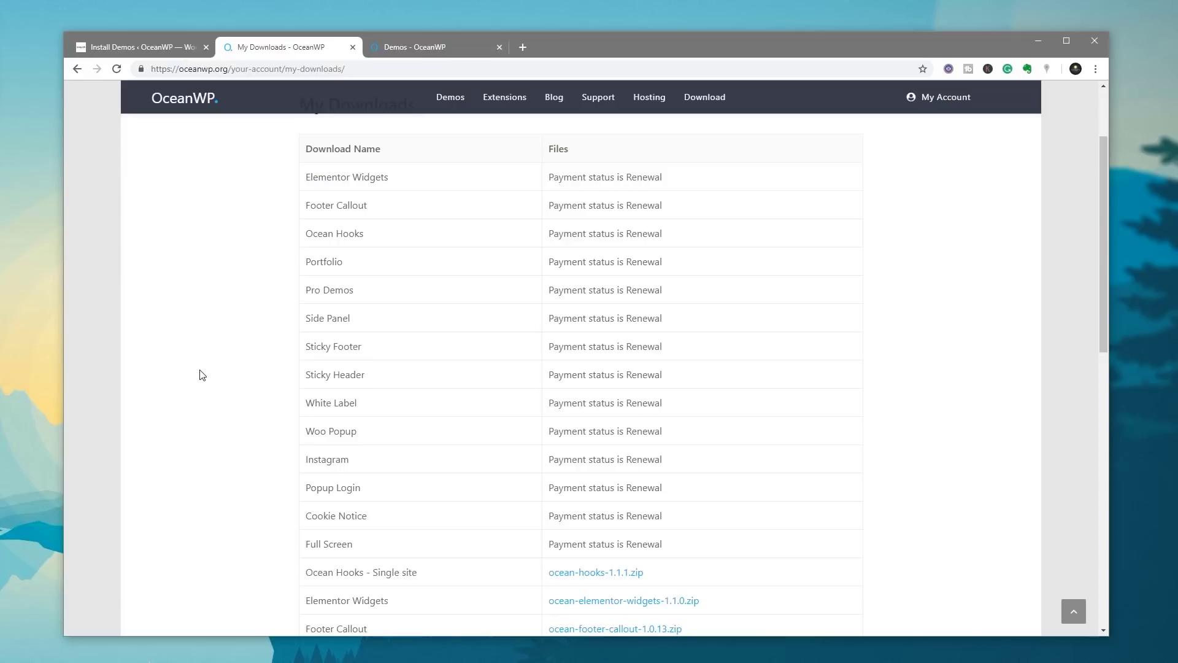
pyautogui.click(353, 46)
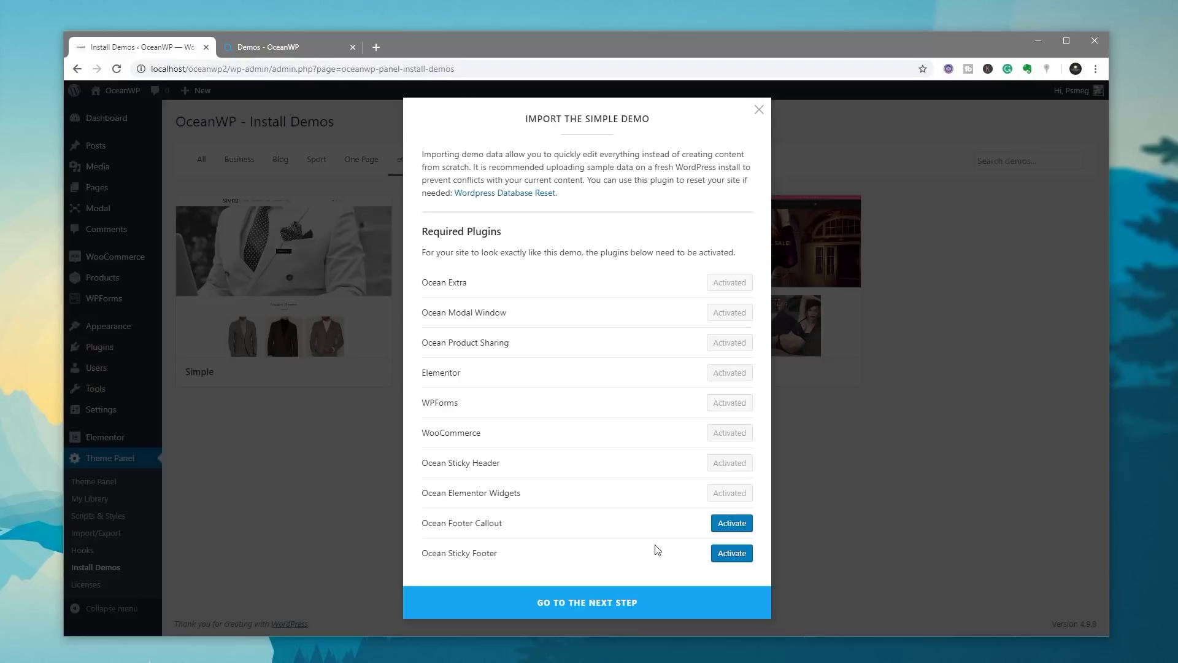
# - Activate Ocean Footer Callout and Ocean Sticky Footer, and install the Simple demo with XML data, customizer settings and widgets
pyautogui.click(721, 523)
pyautogui.click(727, 553)
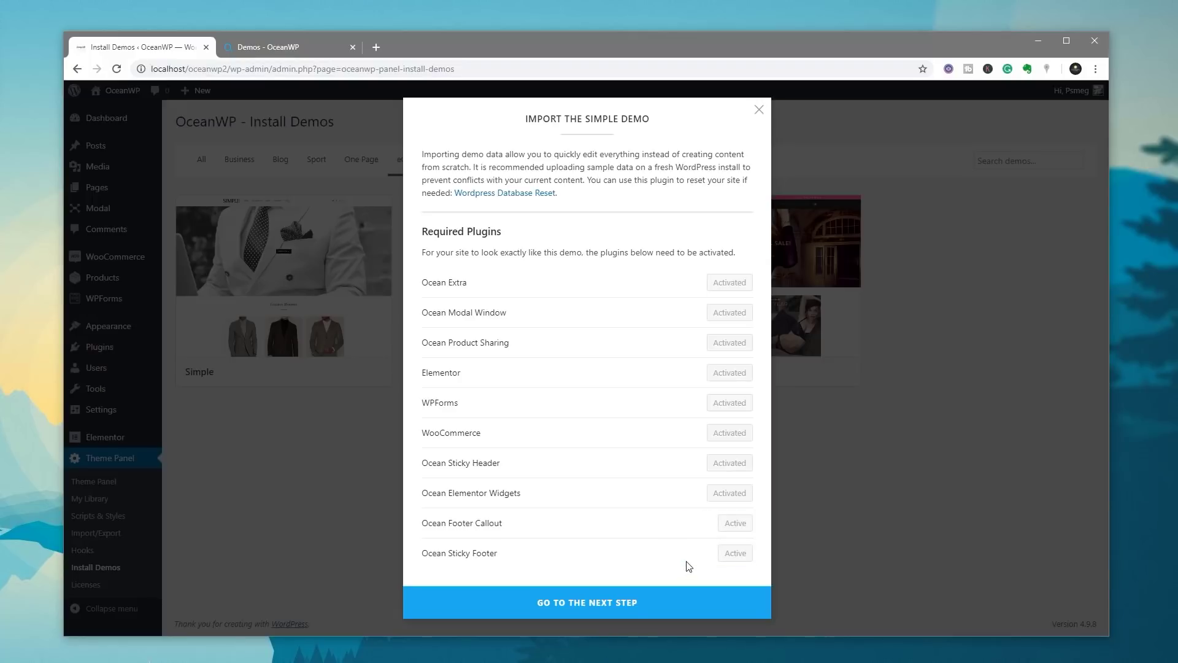
pyautogui.click(588, 604)
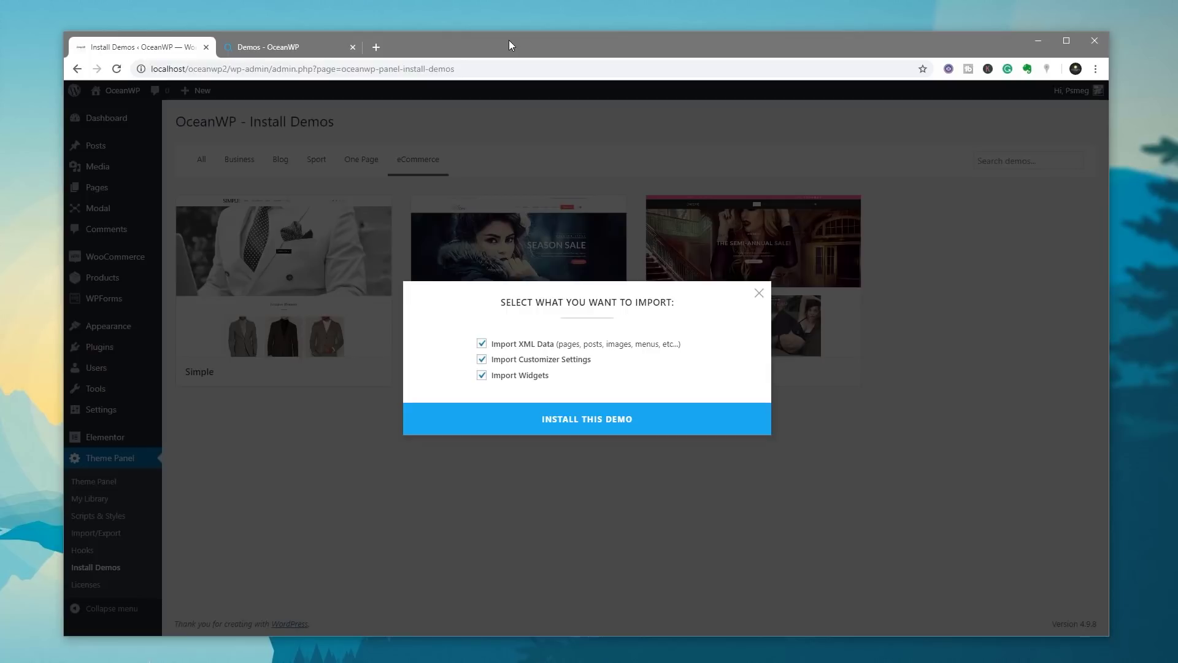
pyautogui.click(584, 423)
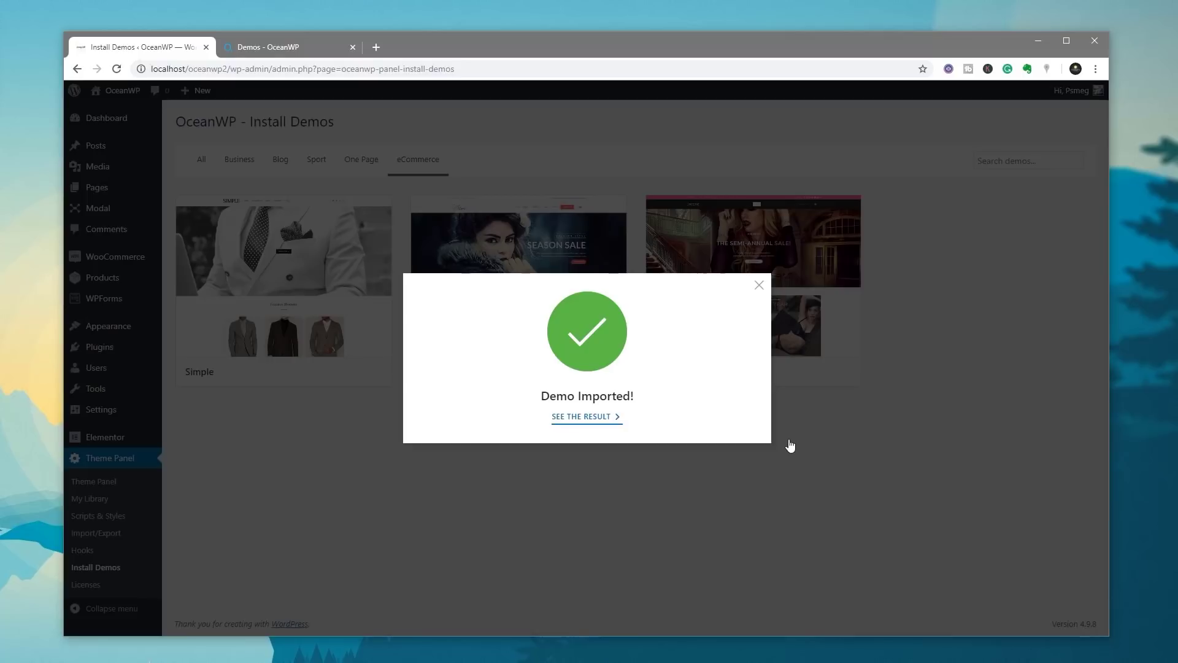
# - Open the imported Simple site and review its home page, featured products and one of the product entries
pyautogui.click(568, 419)
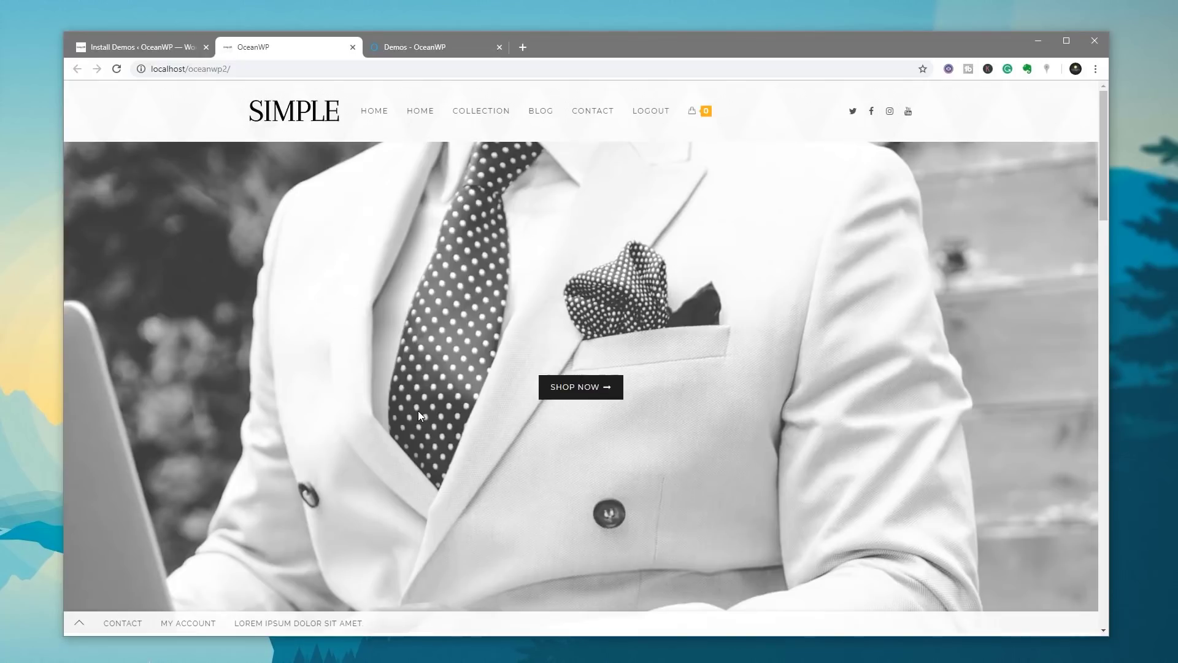
pyautogui.scroll(-1, 414, 407)
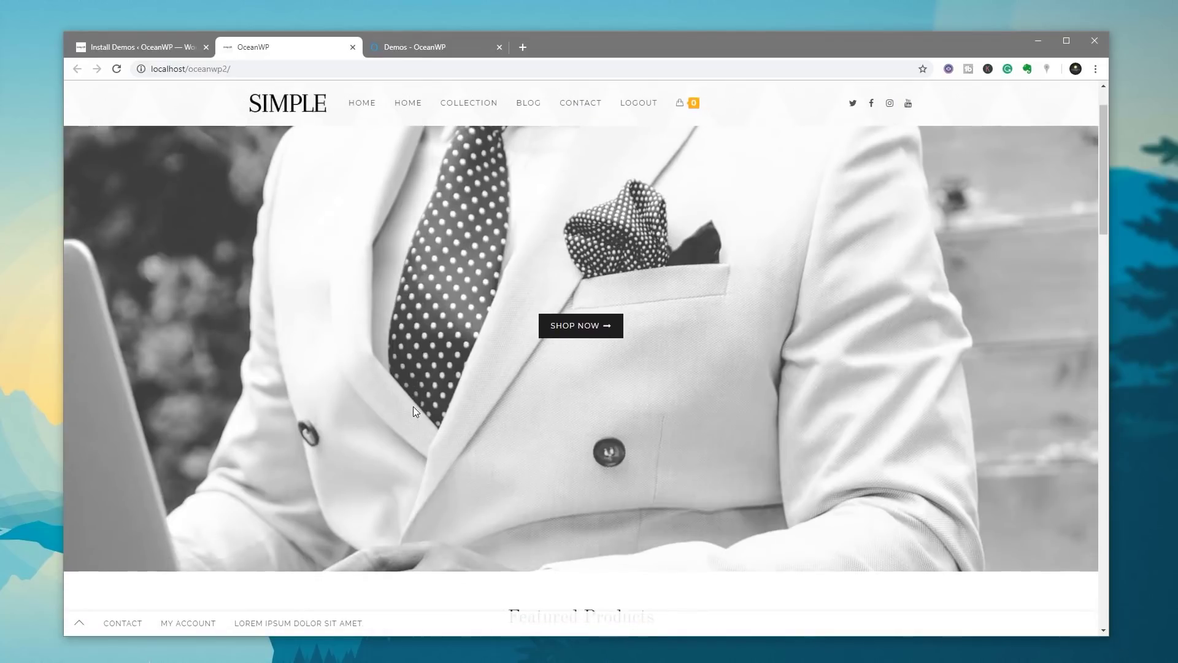
pyautogui.scroll(-7, 362, 307)
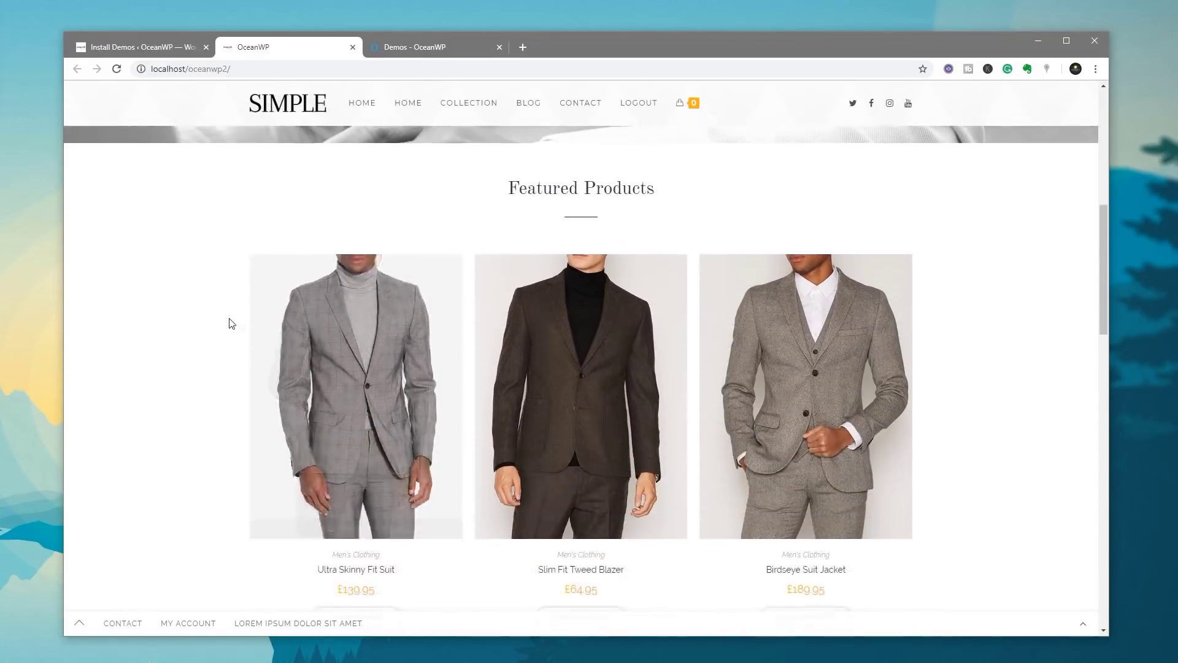
pyautogui.scroll(-2, 231, 324)
pyautogui.scroll(-2, 163, 349)
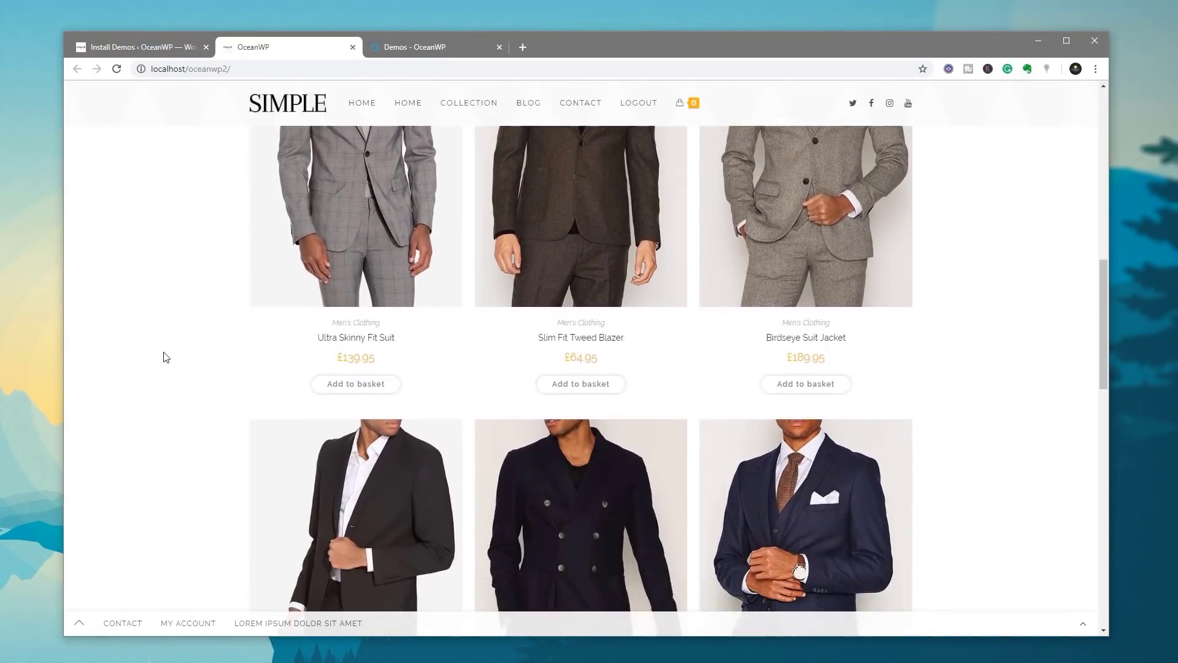
pyautogui.scroll(-8, 166, 357)
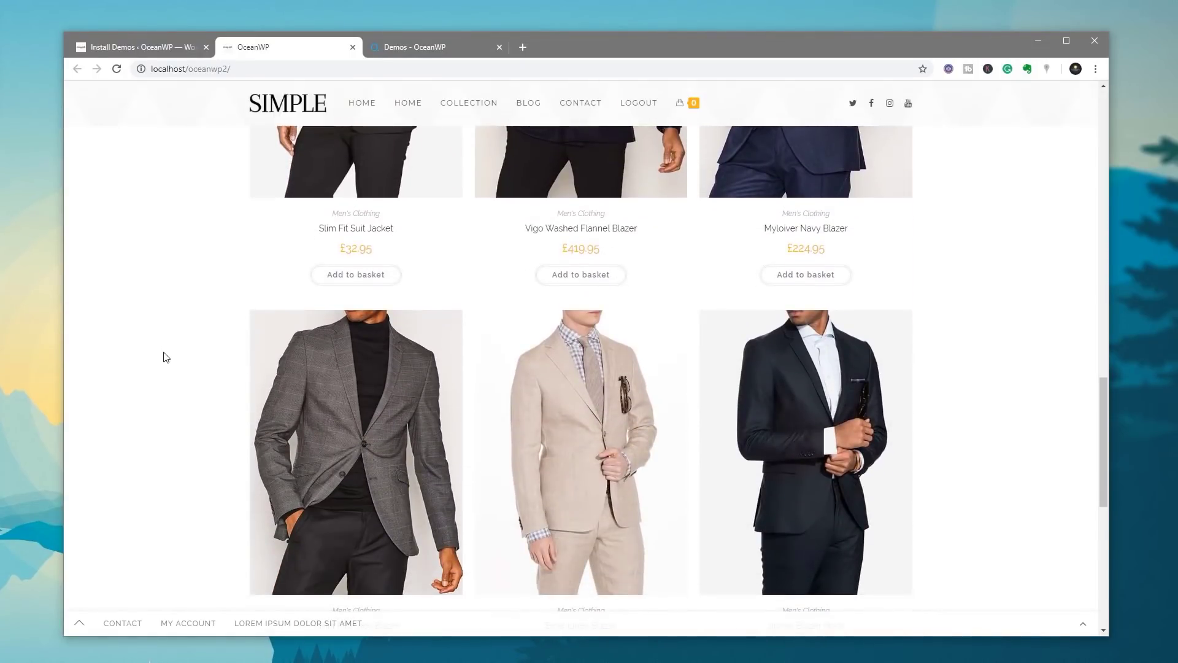
pyautogui.scroll(-3, 165, 357)
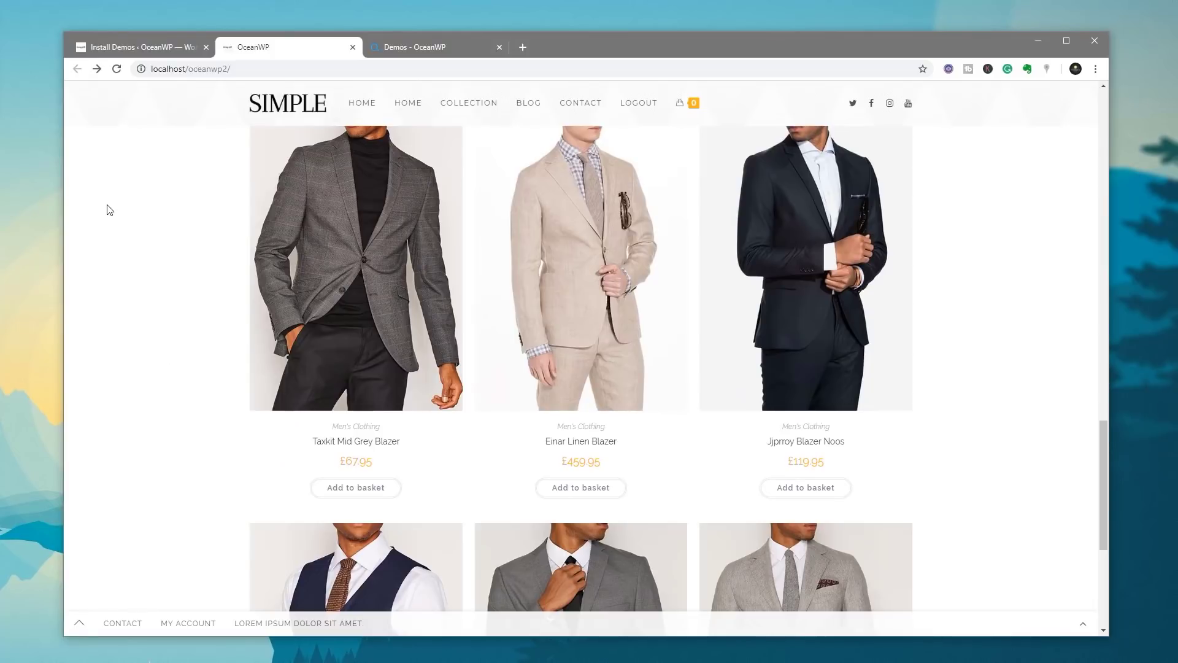
pyautogui.click(367, 329)
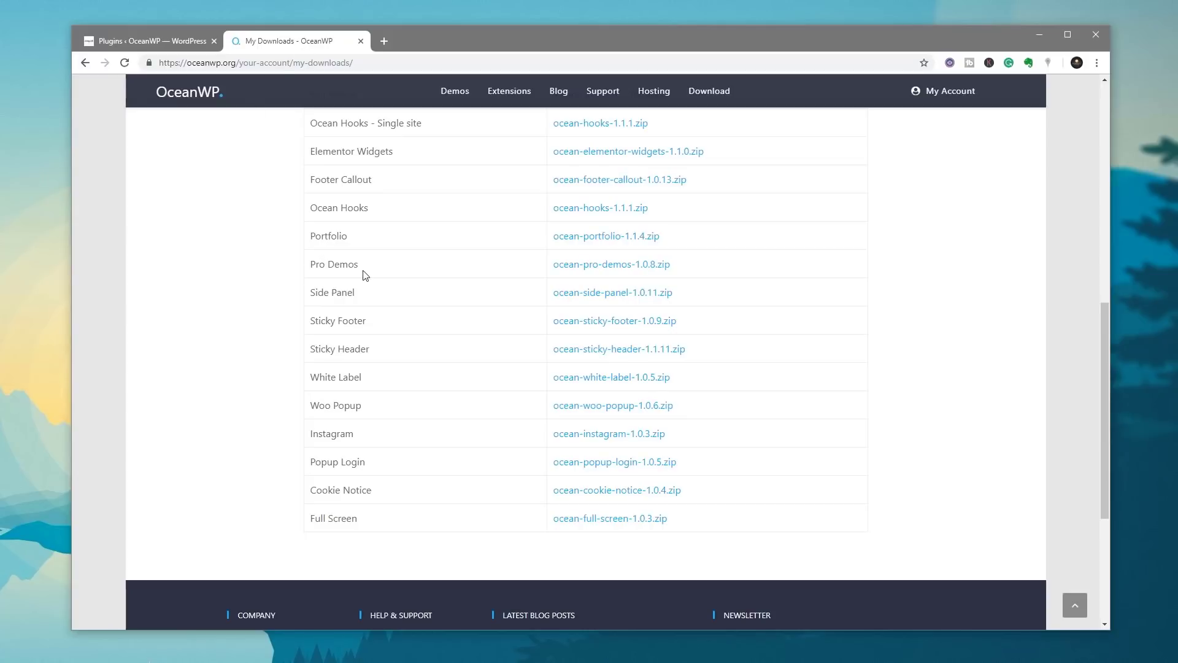
# - Download the Pro Demos extension file ocean-pro-demos-1.0.8.zip from the OceanWP account's downloads
pyautogui.click(607, 267)
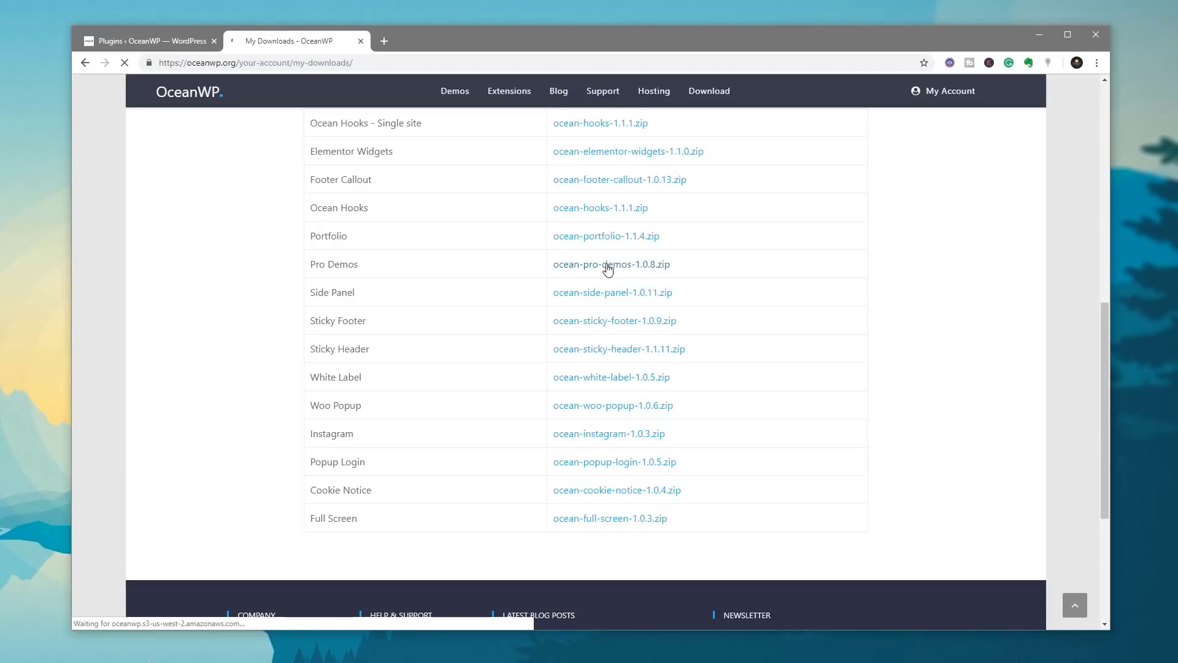
# - Activate the Ocean Pro Demos plugin on the WordPress site and deactivate the Ocean Demo Import plugin
pyautogui.click(168, 43)
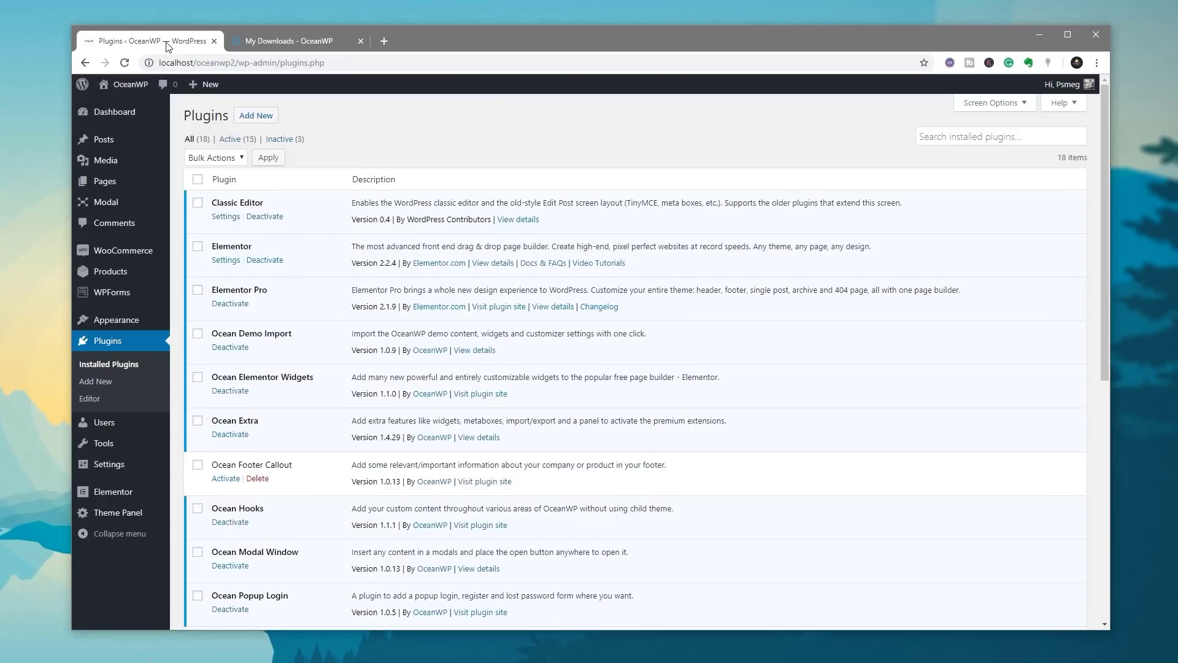
pyautogui.scroll(-5, 293, 387)
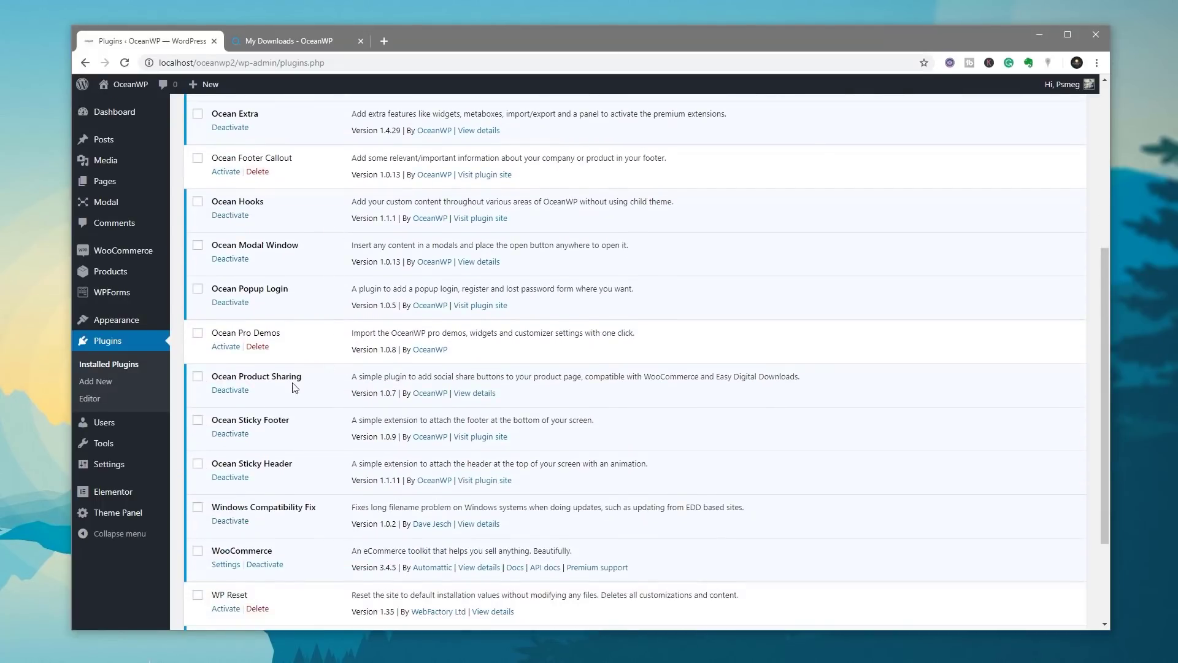
pyautogui.click(225, 346)
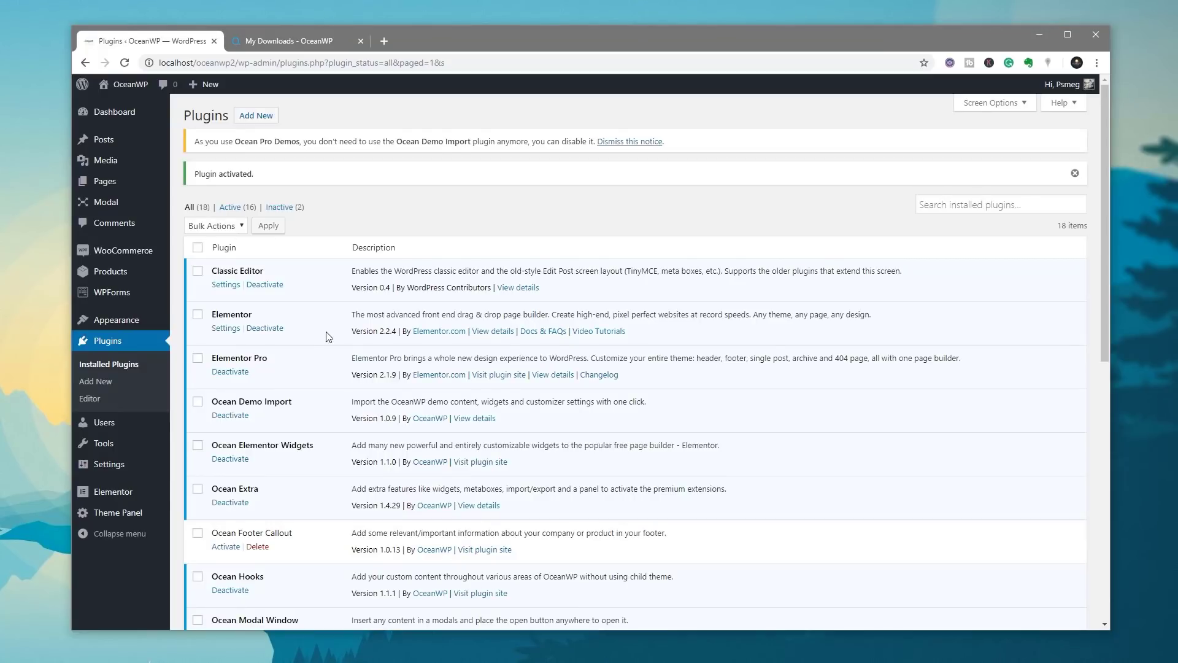
pyautogui.click(226, 421)
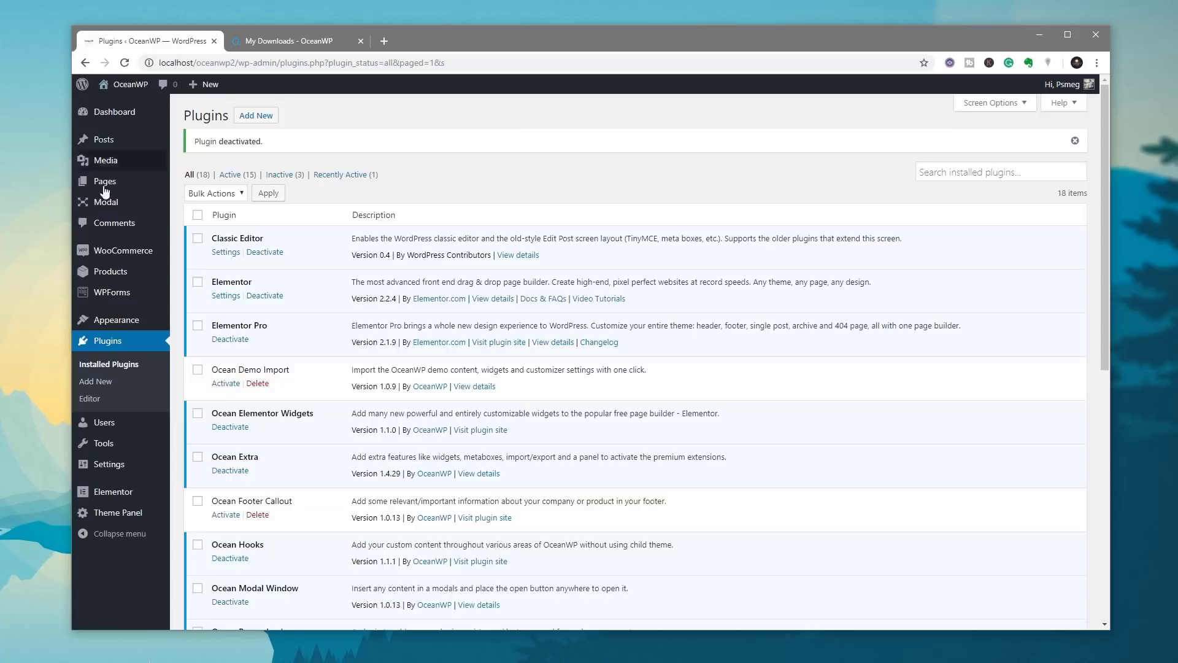
# - Open OceanWP's Install Demos page, browse the available pro demos and select the Wedding demo
pyautogui.moveTo(122, 511)
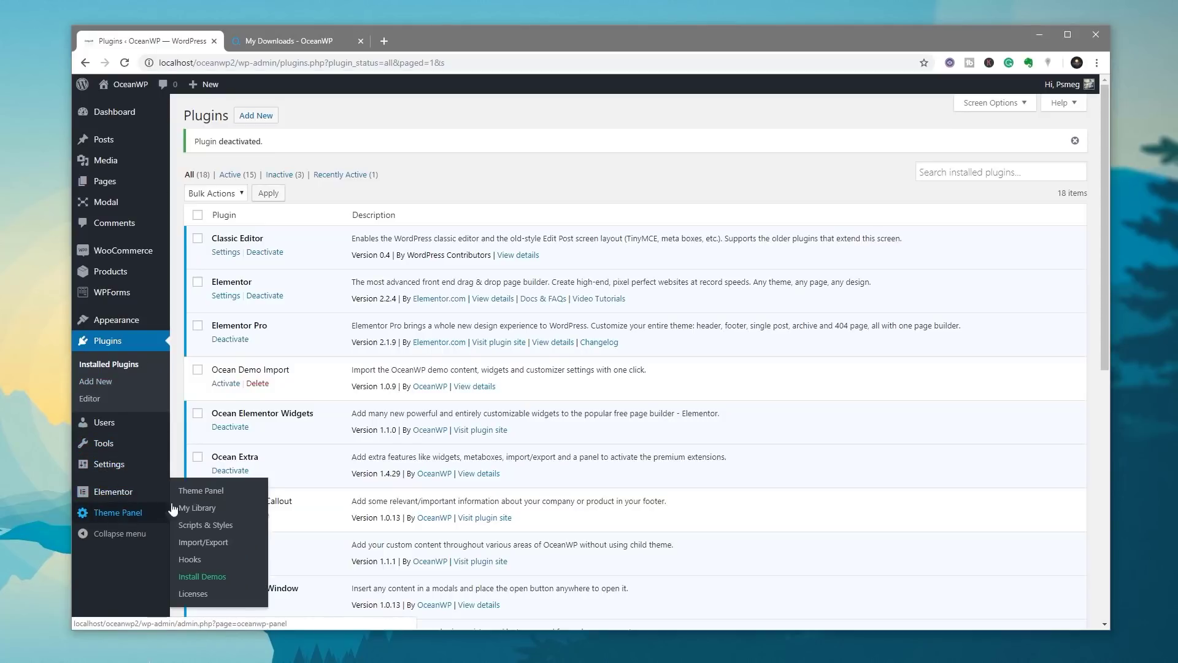
pyautogui.click(194, 579)
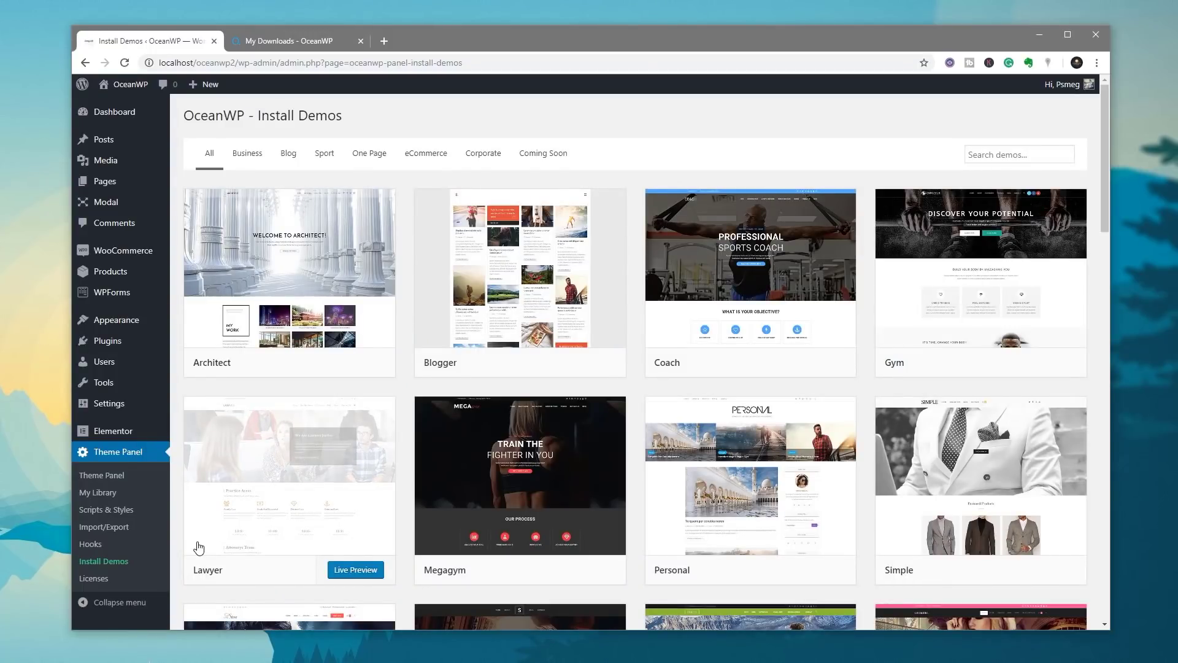
pyautogui.scroll(-12, 403, 325)
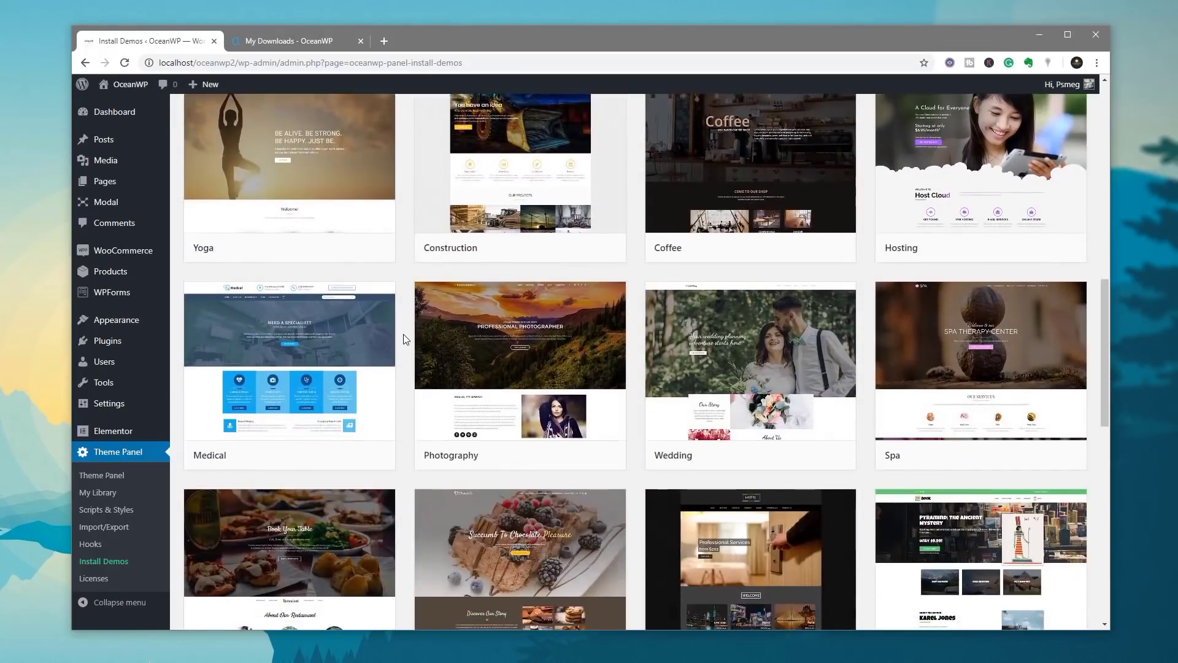
pyautogui.scroll(-4, 403, 333)
pyautogui.scroll(1, 706, 334)
pyautogui.moveTo(806, 333)
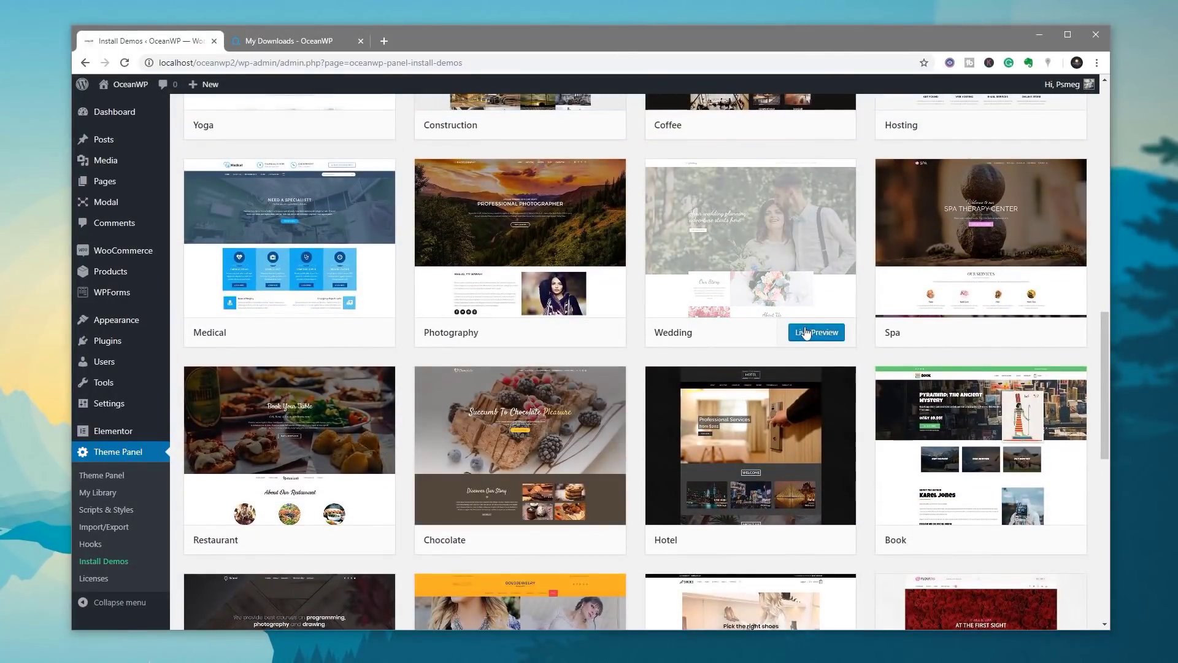
pyautogui.click(767, 270)
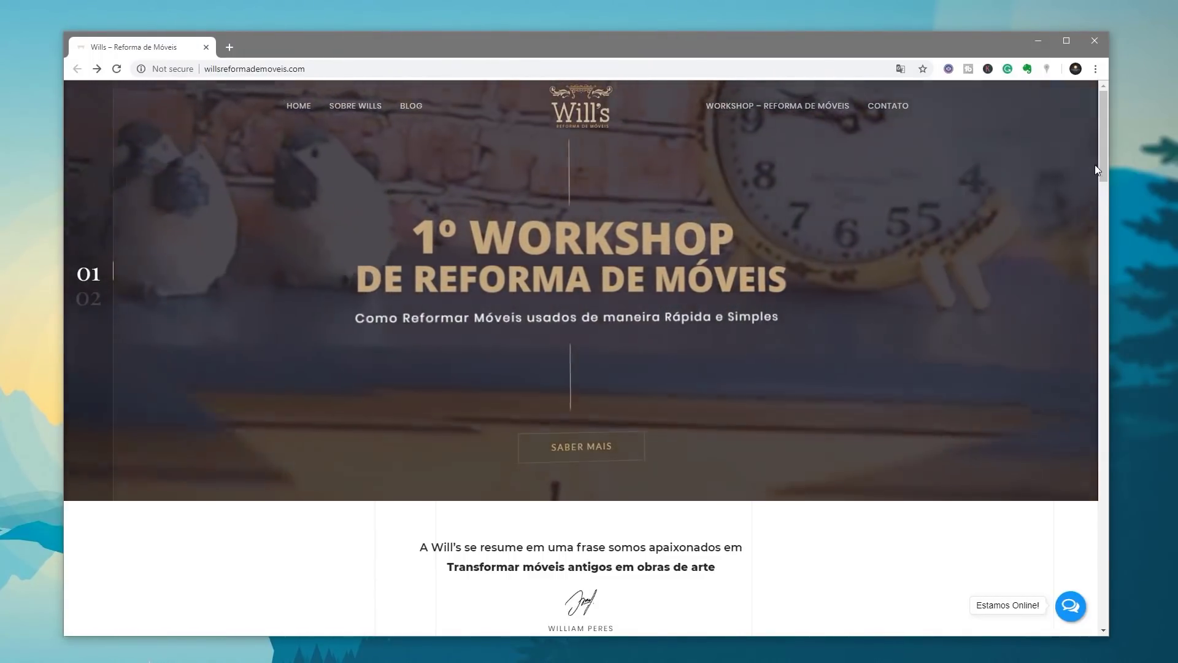
# - Review the home pages of willsreformademoveis.com and gbdesignstudio.co.uk, including the design studio's projects and client testimonials
pyautogui.moveTo(1102, 159); pyautogui.dragTo(1115, 307)
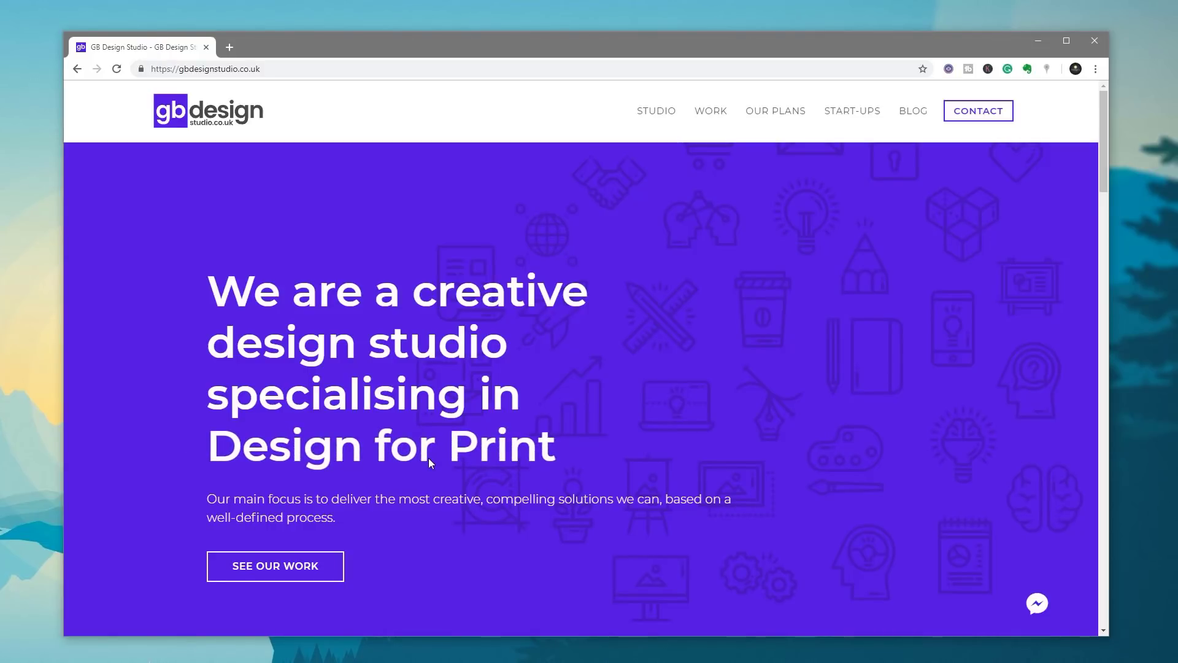
pyautogui.moveTo(1105, 174); pyautogui.dragTo(1123, 386)
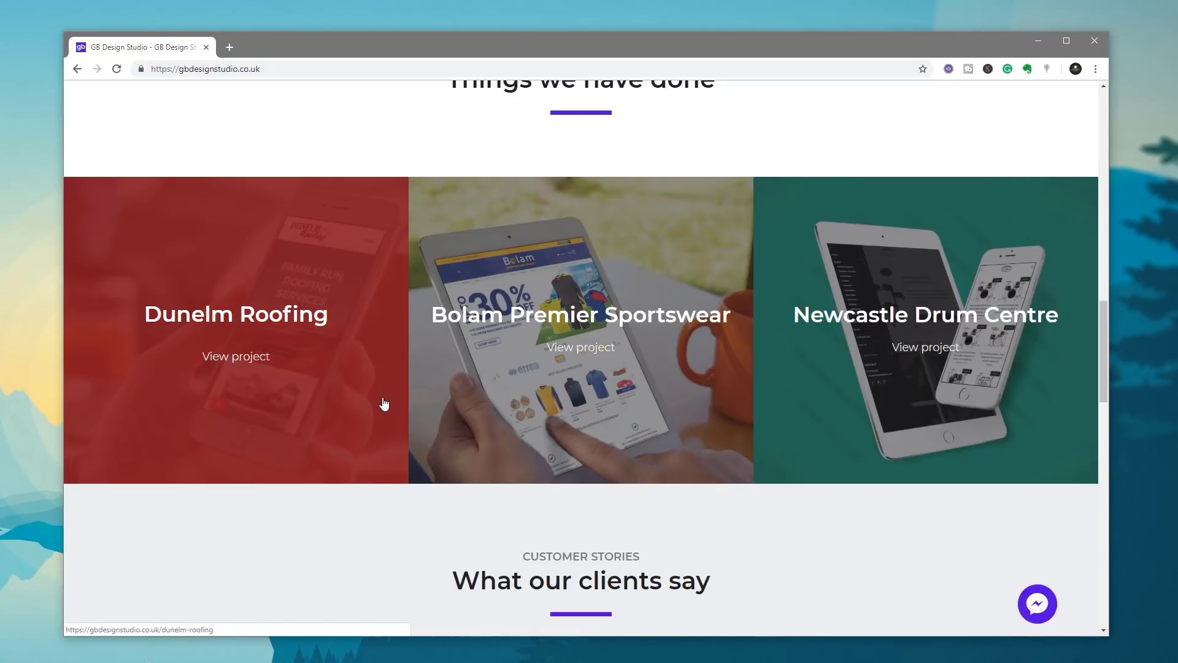
pyautogui.moveTo(1103, 348); pyautogui.dragTo(1104, 419)
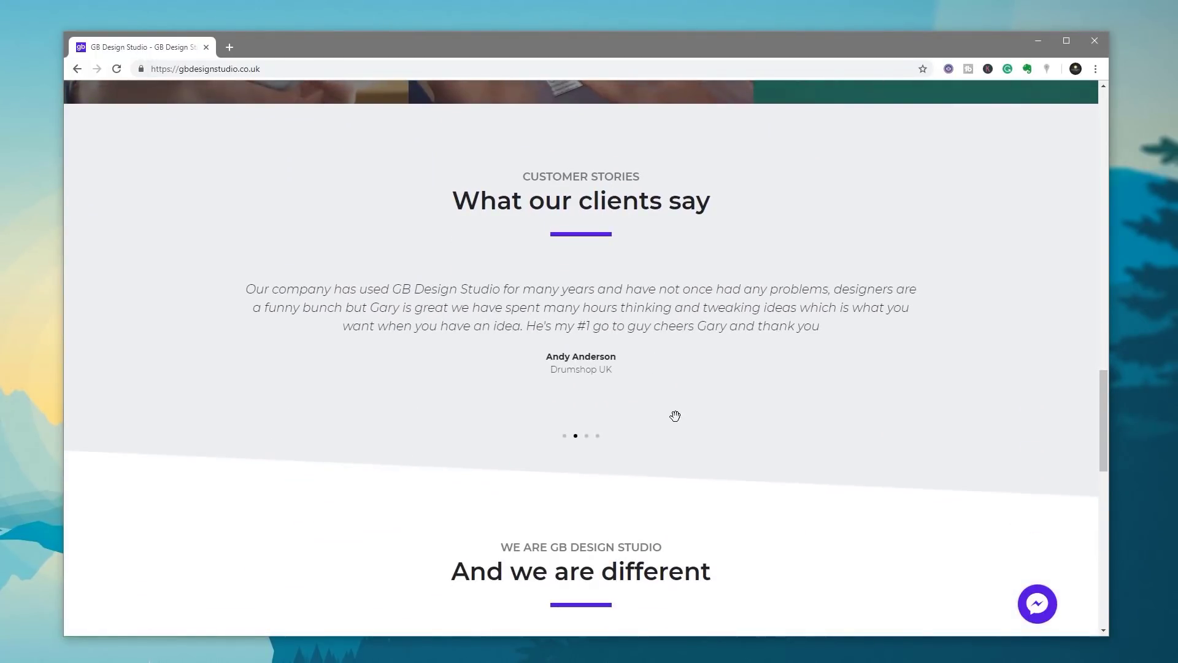
pyautogui.moveTo(1104, 395); pyautogui.dragTo(1109, 523)
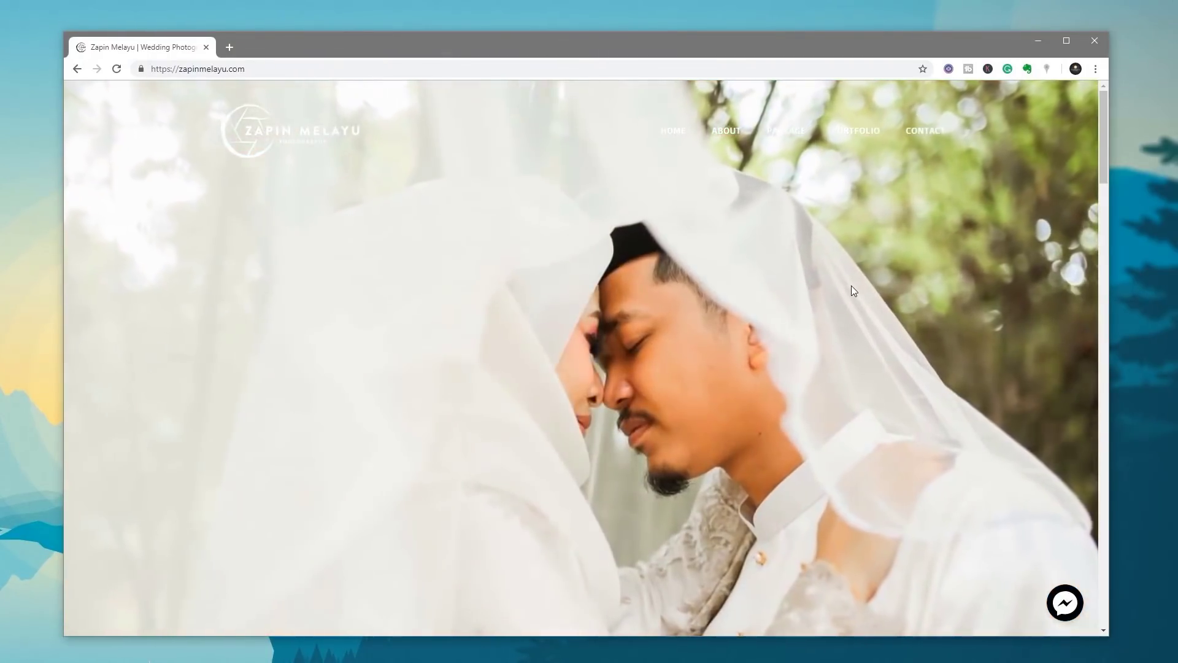
# - Examine the zapinmelayu.com home page from the header image through the featured portfolio to the promotion countdown
pyautogui.scroll(-3, 852, 286)
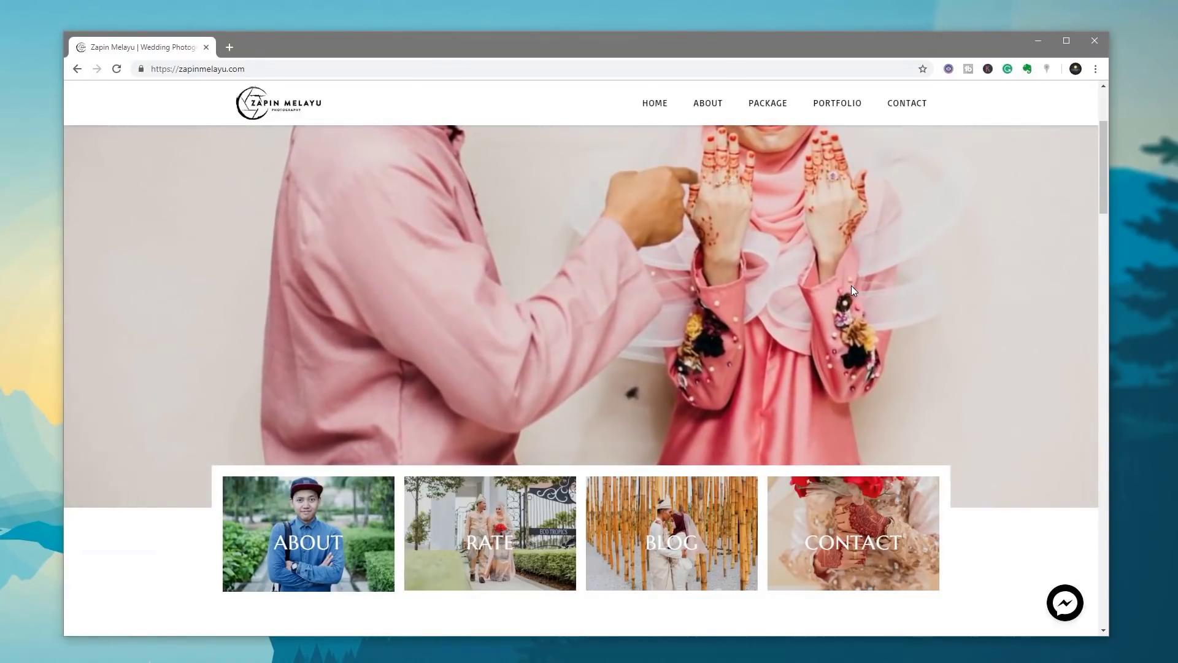
pyautogui.scroll(-3, 933, 291)
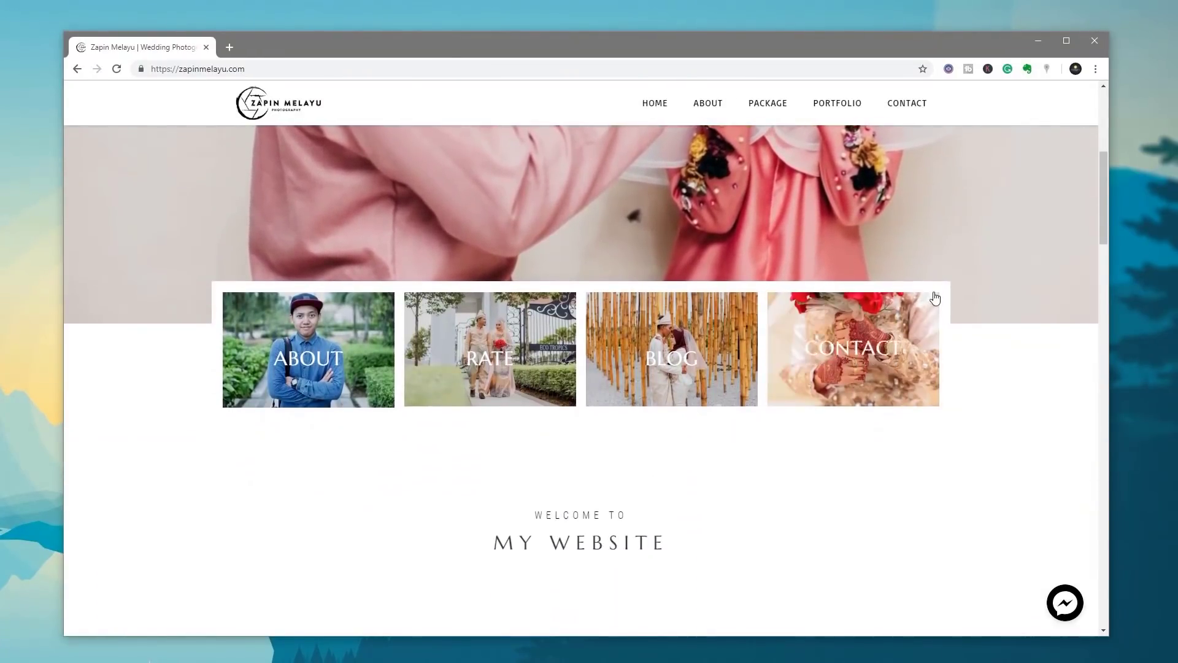
pyautogui.scroll(-9, 935, 297)
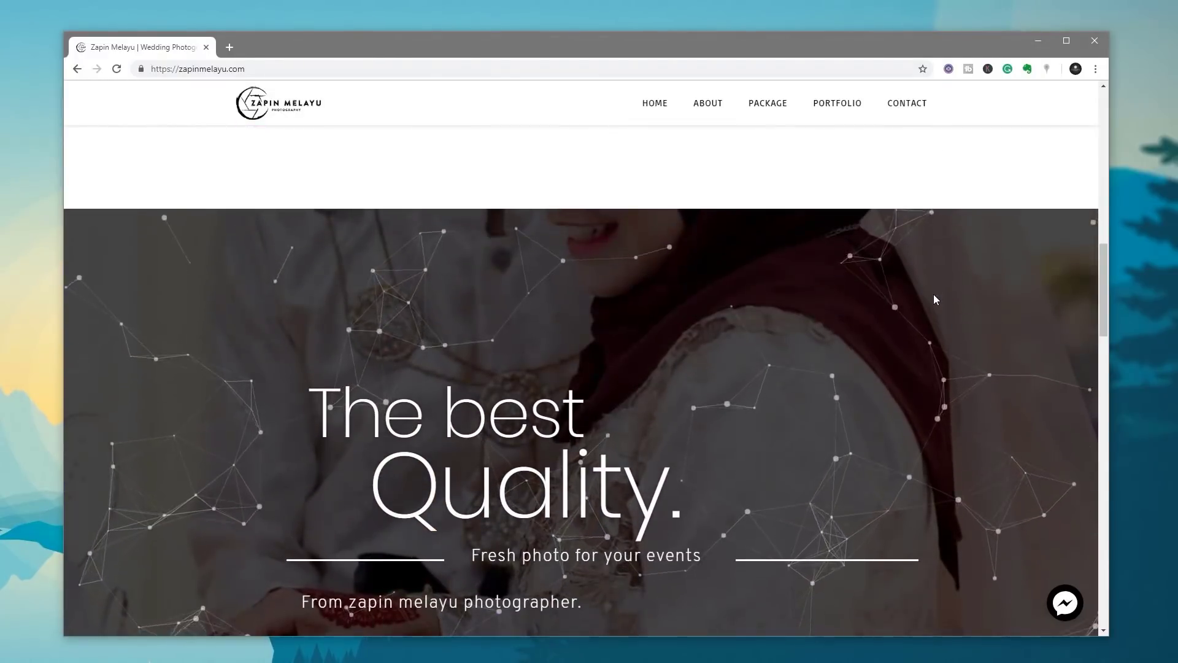
pyautogui.scroll(-7, 933, 293)
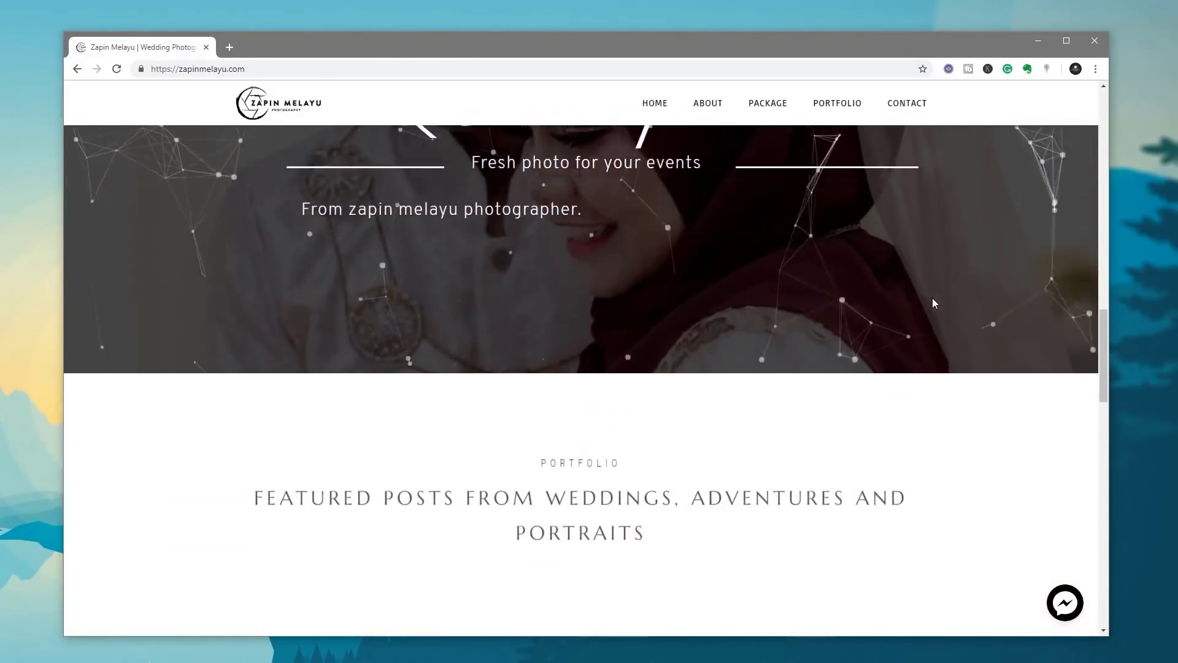
pyautogui.scroll(-4, 933, 303)
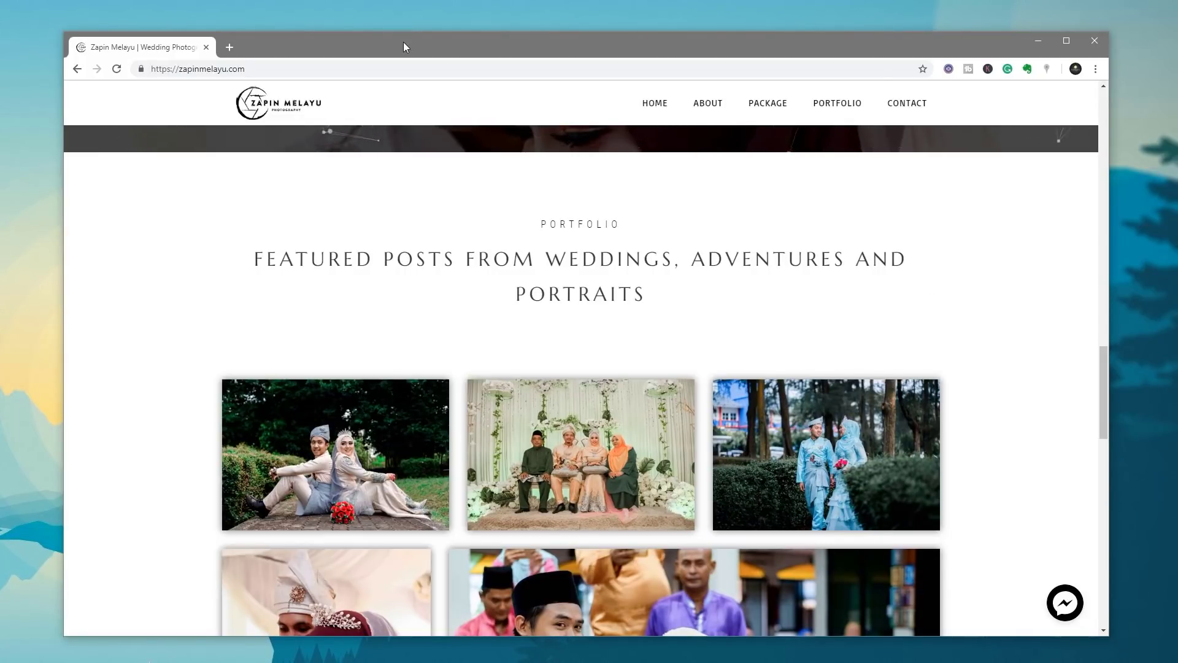
pyautogui.scroll(-6, 981, 503)
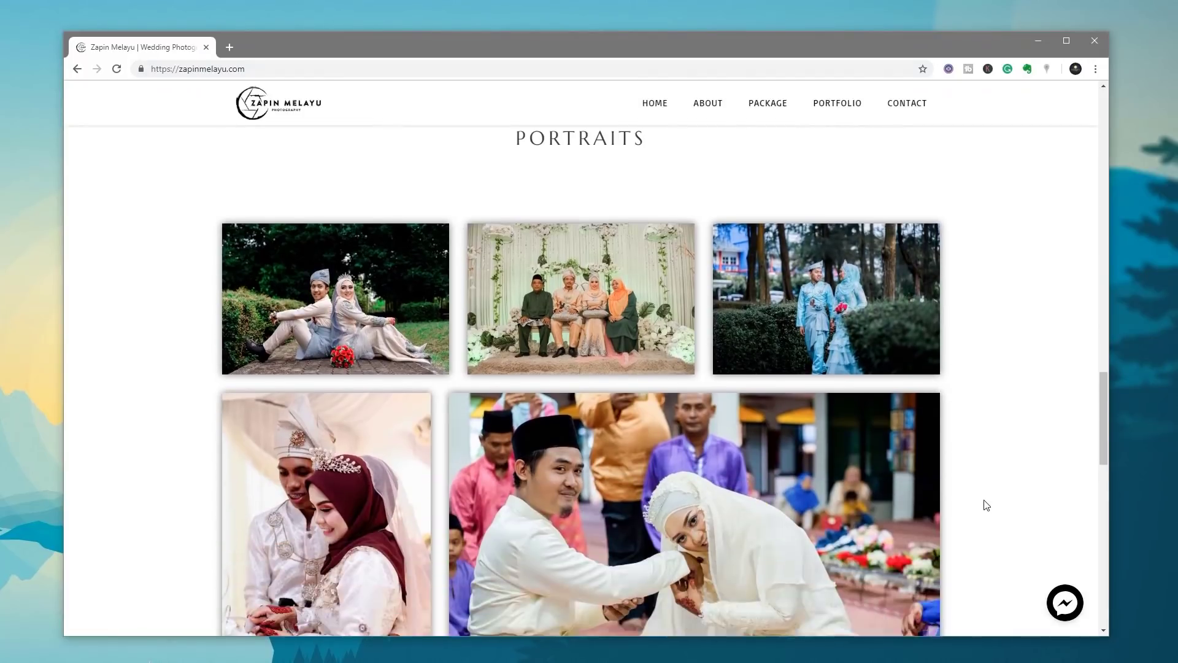
pyautogui.scroll(-6, 990, 505)
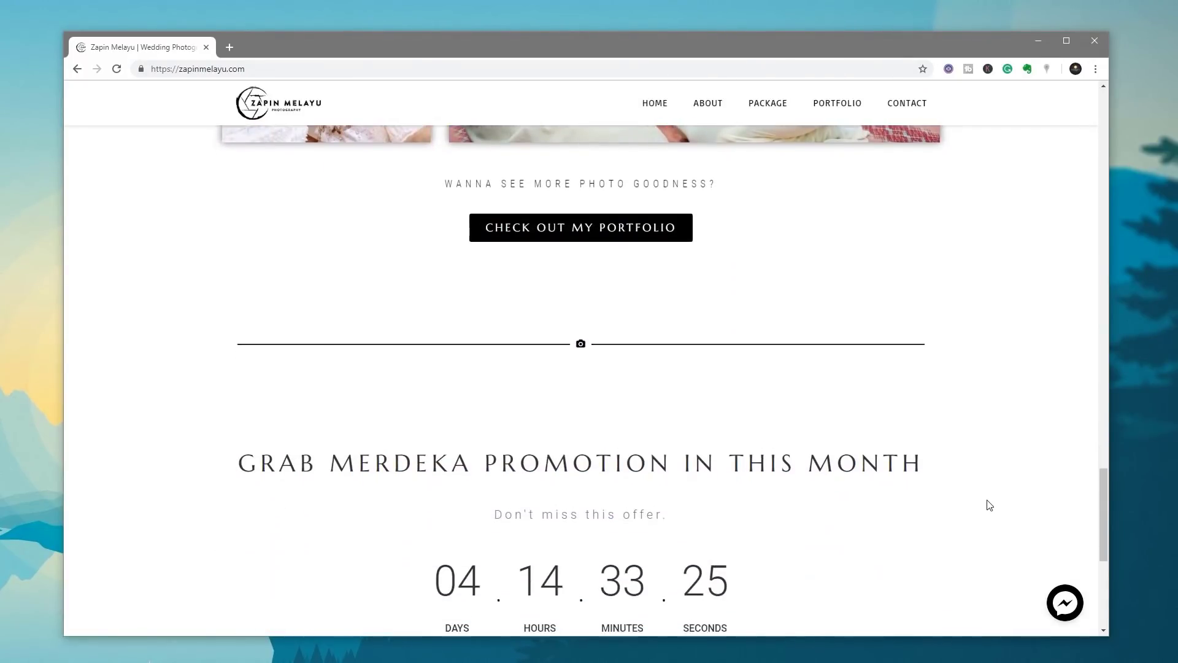
pyautogui.scroll(-6, 990, 505)
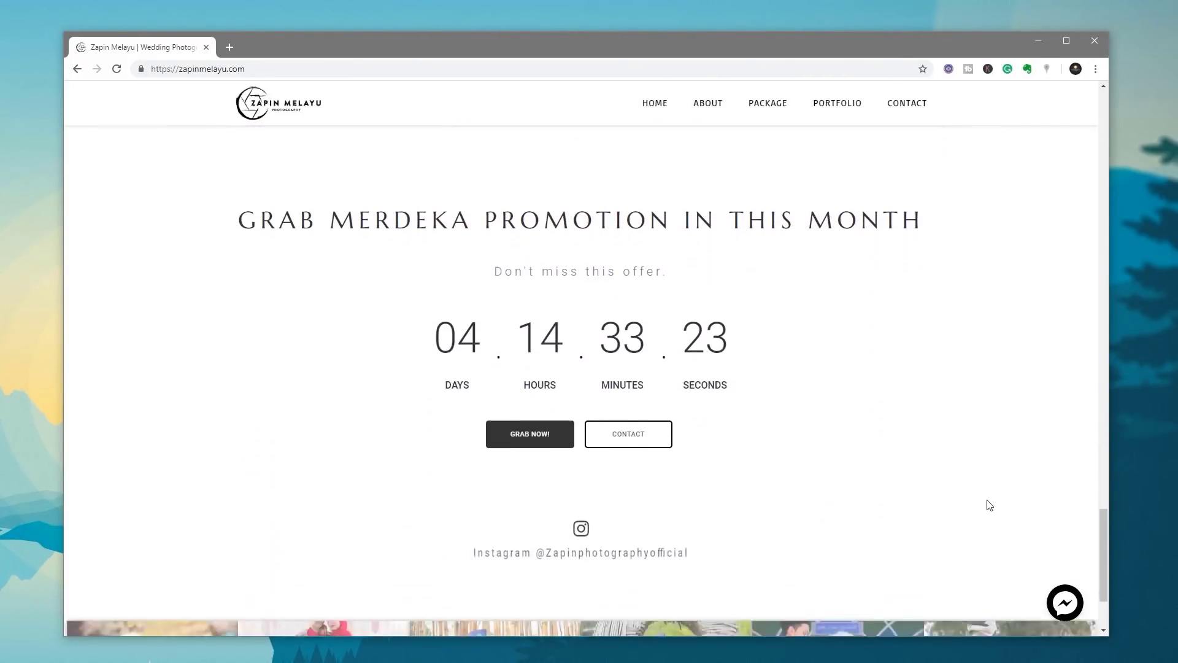
pyautogui.scroll(-1, 988, 504)
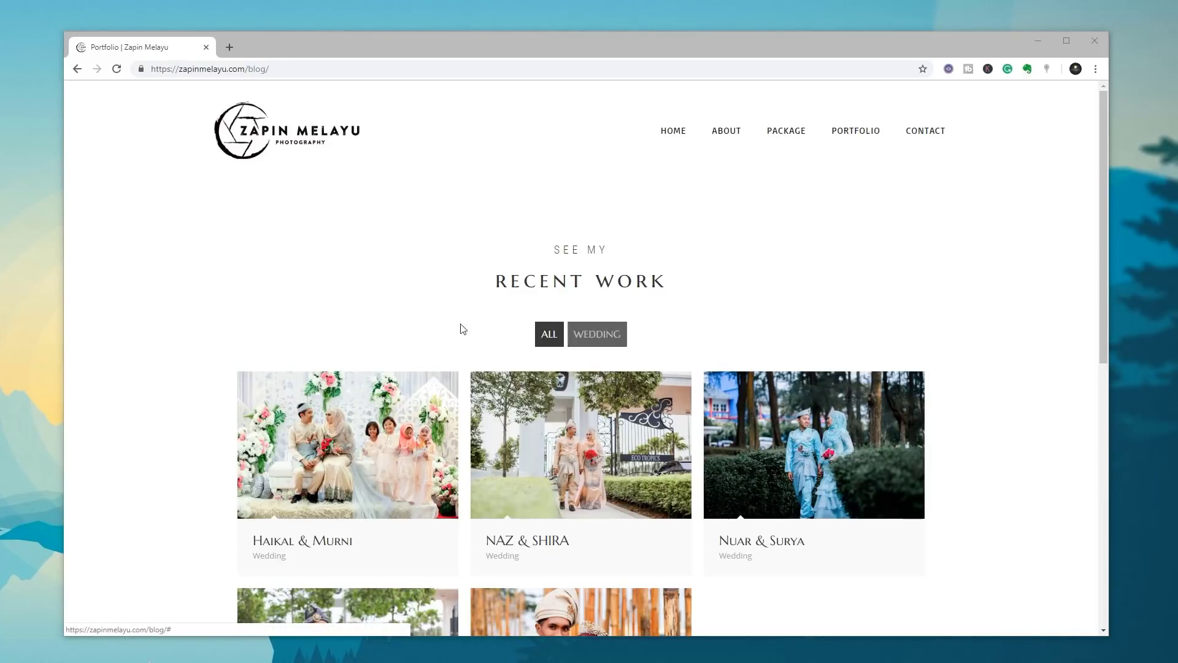
# - On the Zapin Melayu portfolio page, enlarge the first wedding photo, close the enlarged view and open that wedding's project page
pyautogui.moveTo(310, 467)
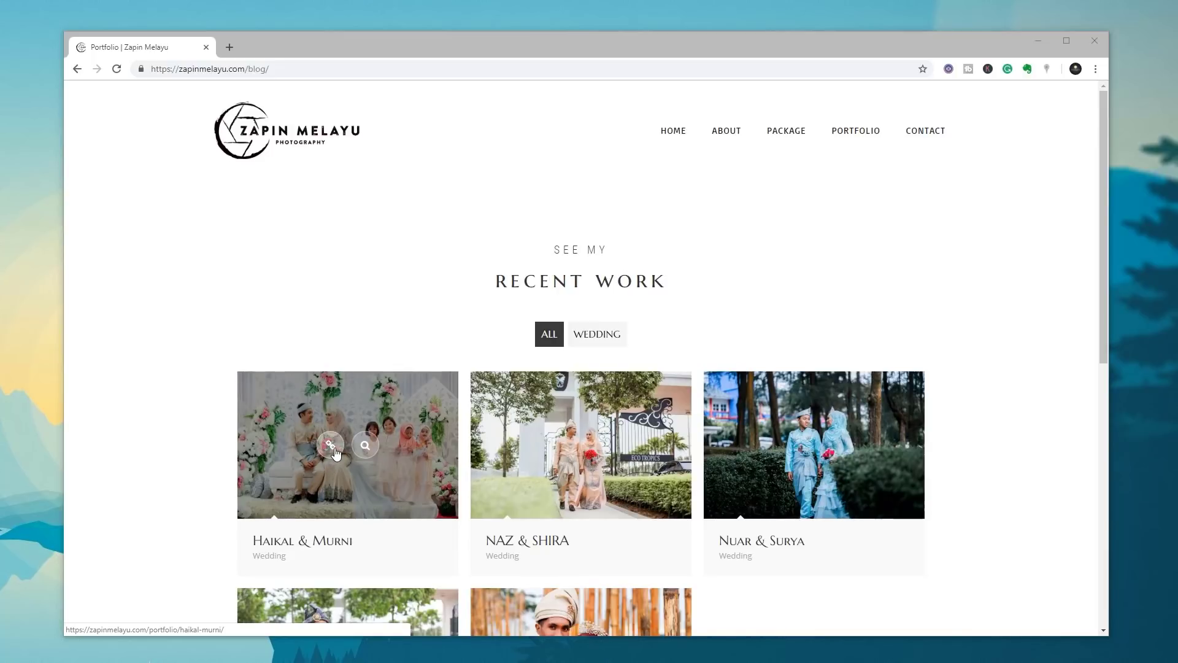
pyautogui.click(369, 444)
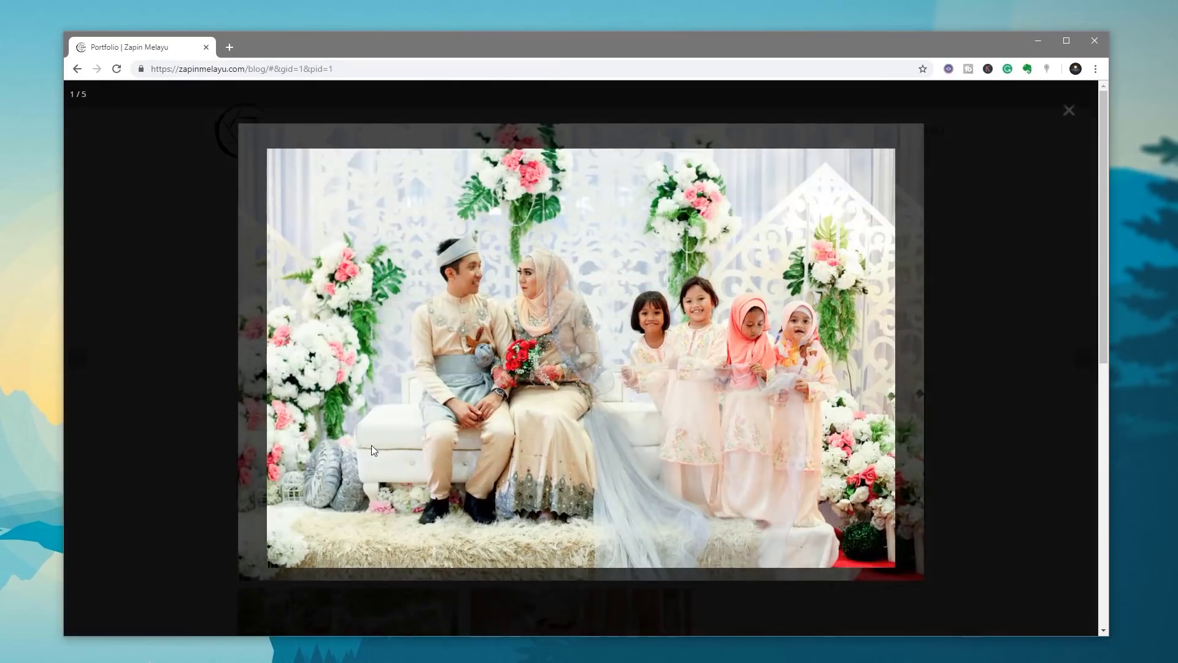
pyautogui.click(1085, 93)
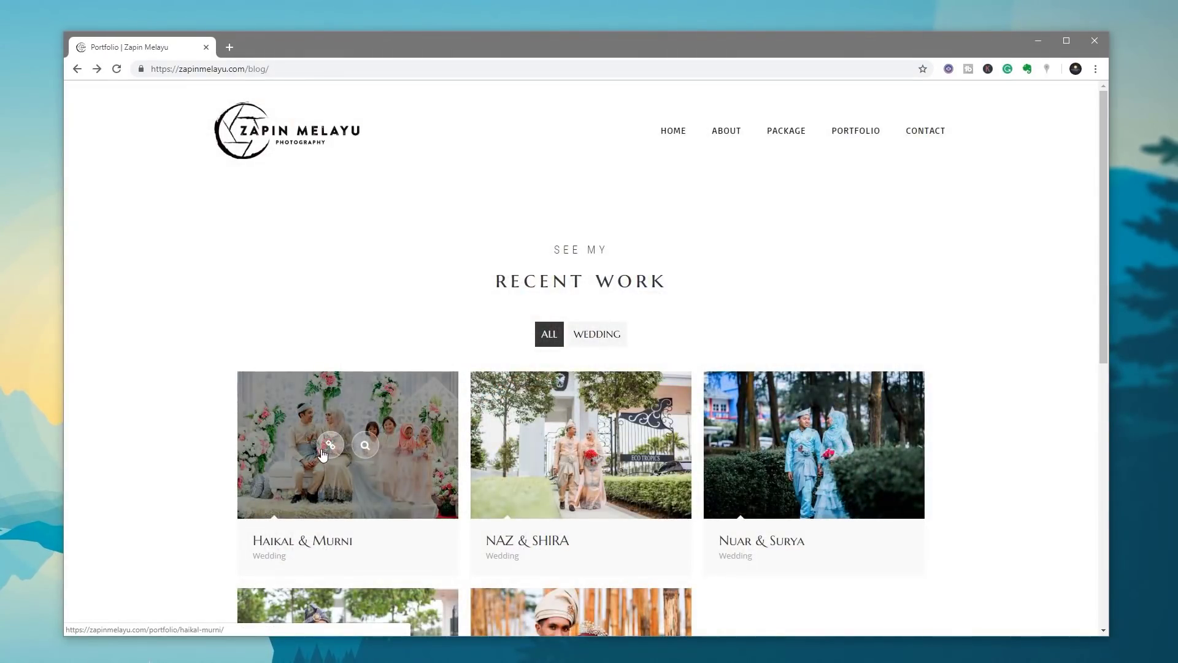
pyautogui.click(324, 455)
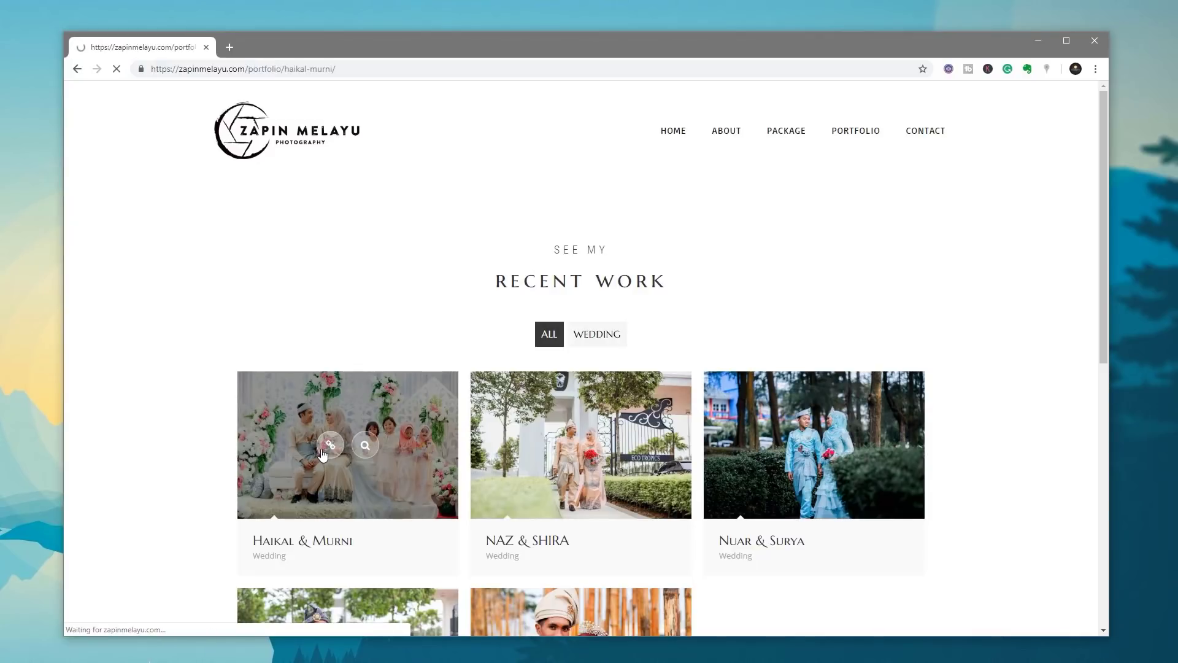